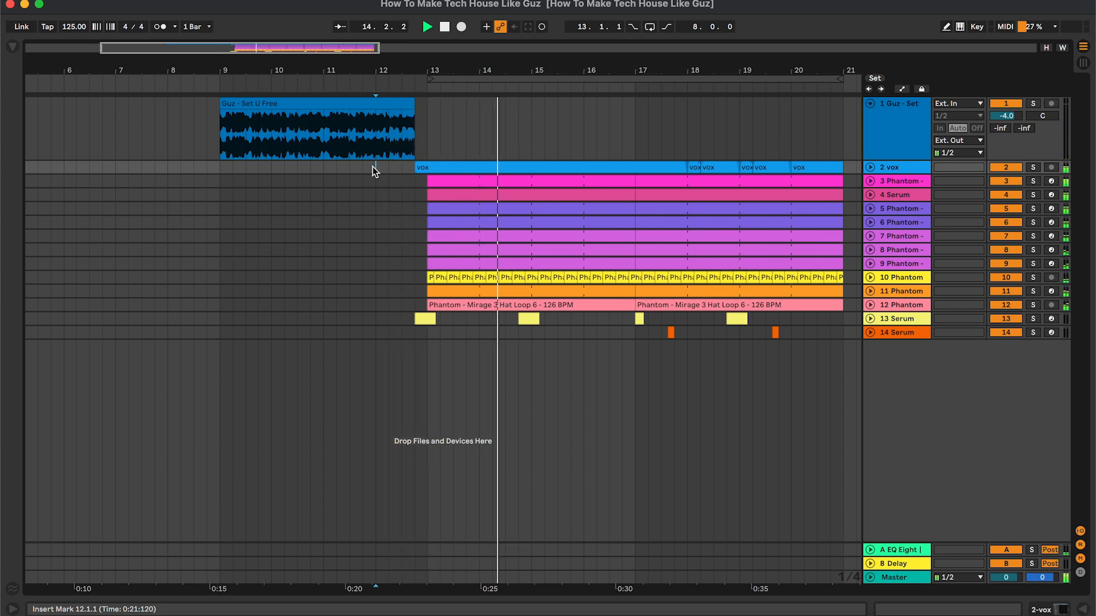
- Solo the Guz reference track and play its clip from bar 9
{"action": "key", "text": "space"}
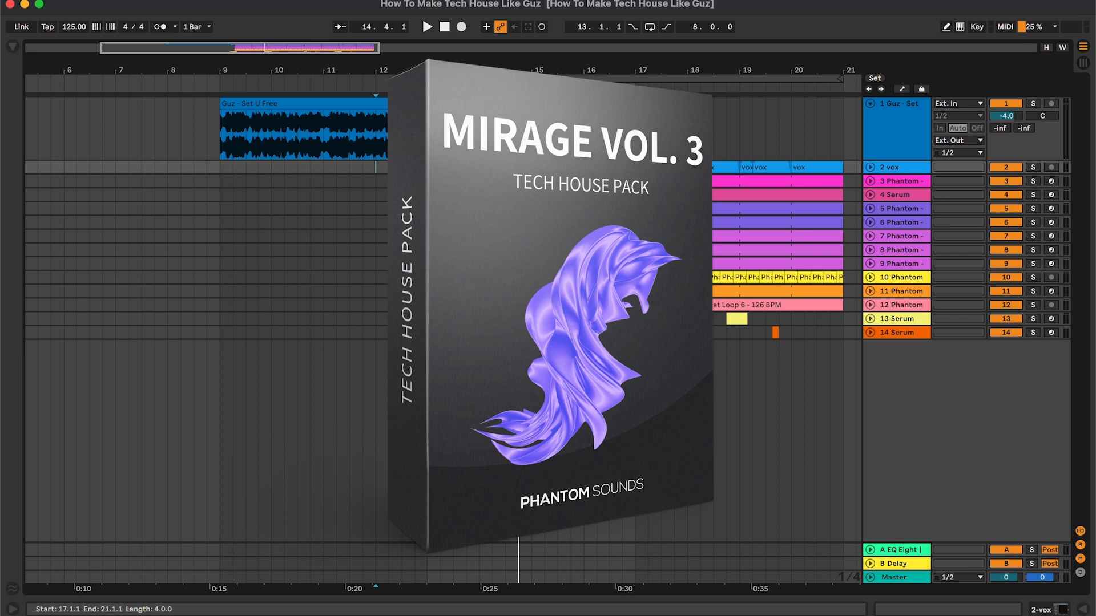
{"action": "double_click", "coordinate": [894, 123]}
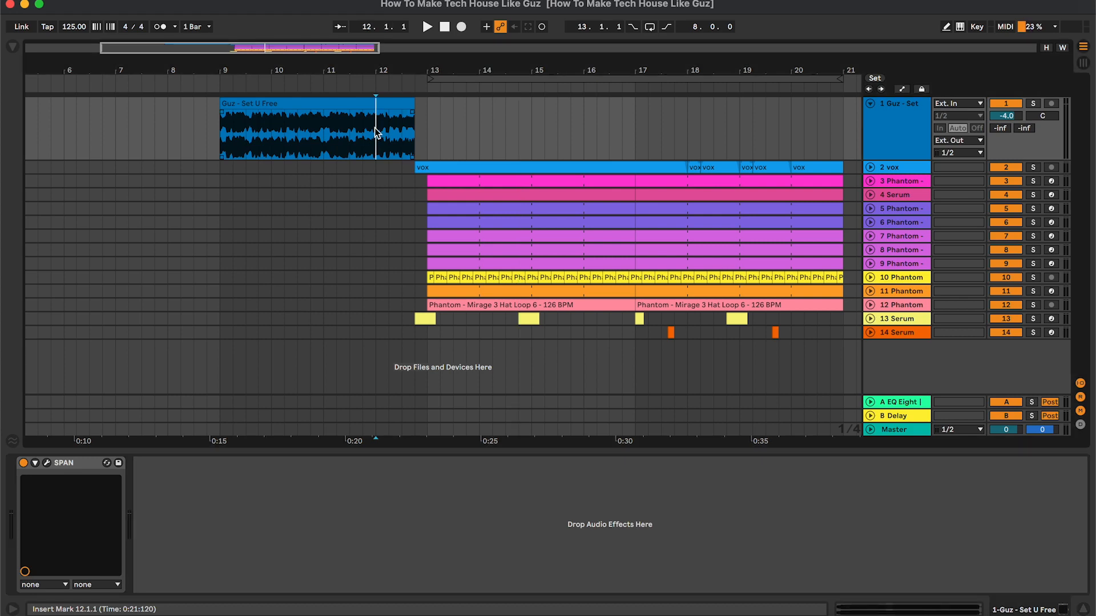
{"action": "left_click", "coordinate": [299, 100]}
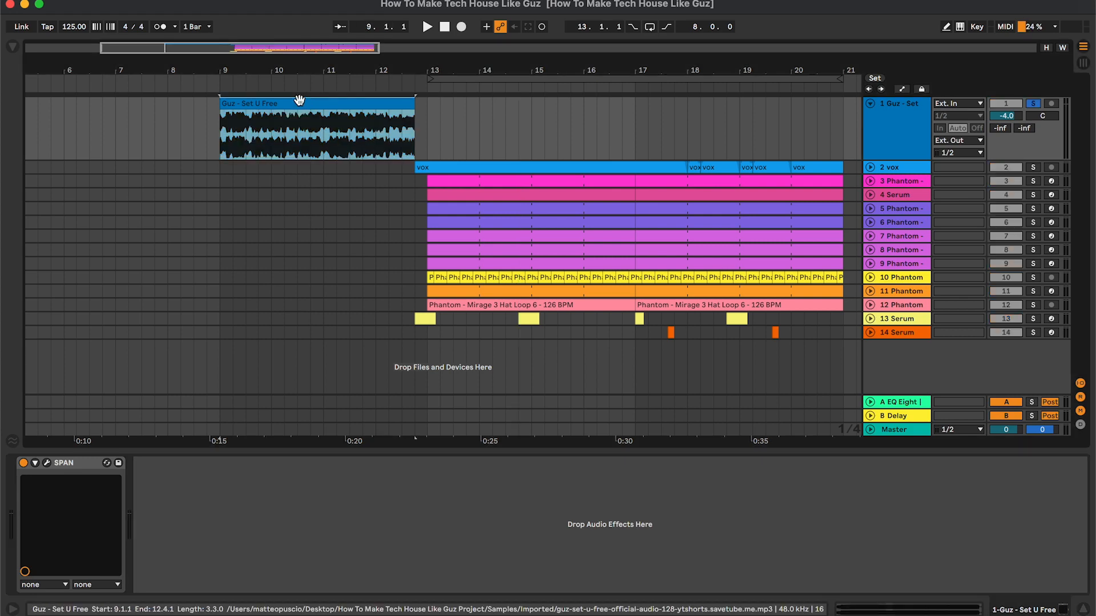
{"action": "key", "text": "space"}
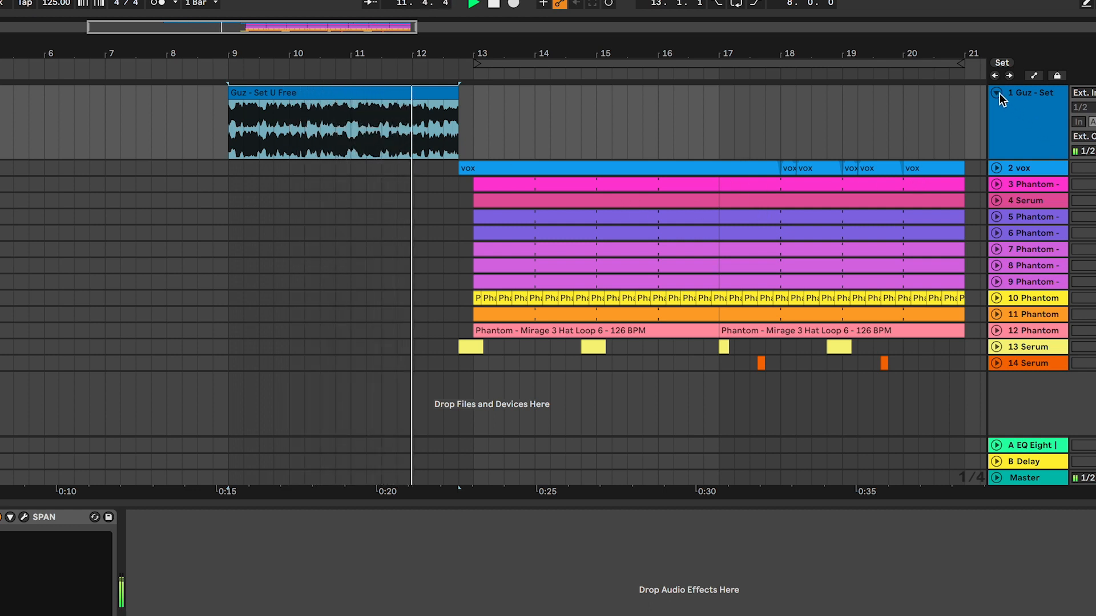
- Collapse the reference track, unfold and solo the vox track, and play it from its first clip
{"action": "left_click", "coordinate": [872, 119]}
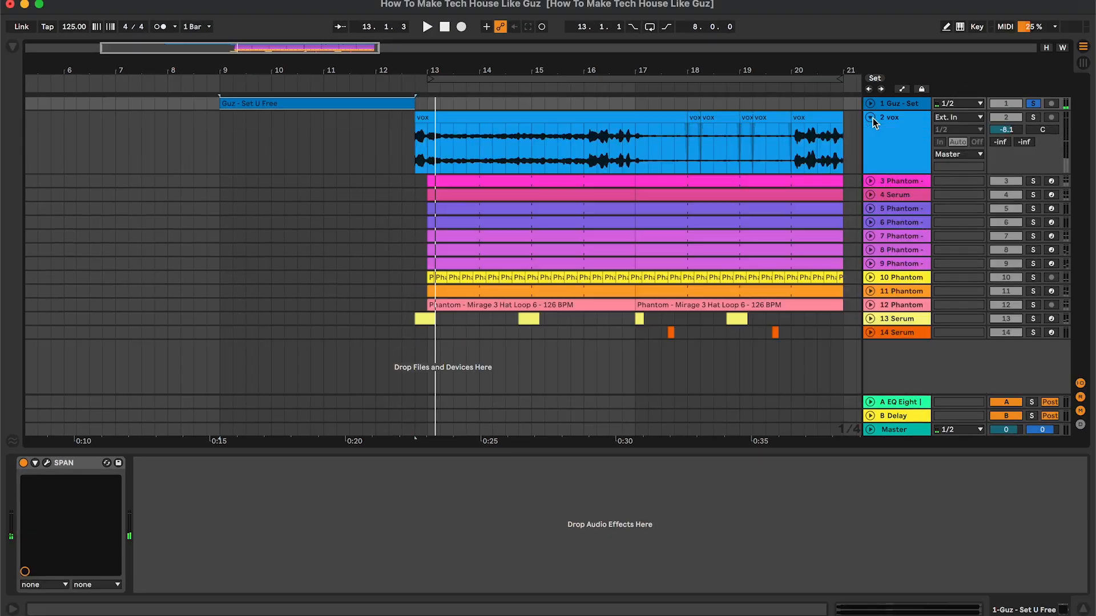
{"action": "left_click", "coordinate": [902, 128]}
{"action": "left_click", "coordinate": [550, 117]}
{"action": "key", "text": "space"}
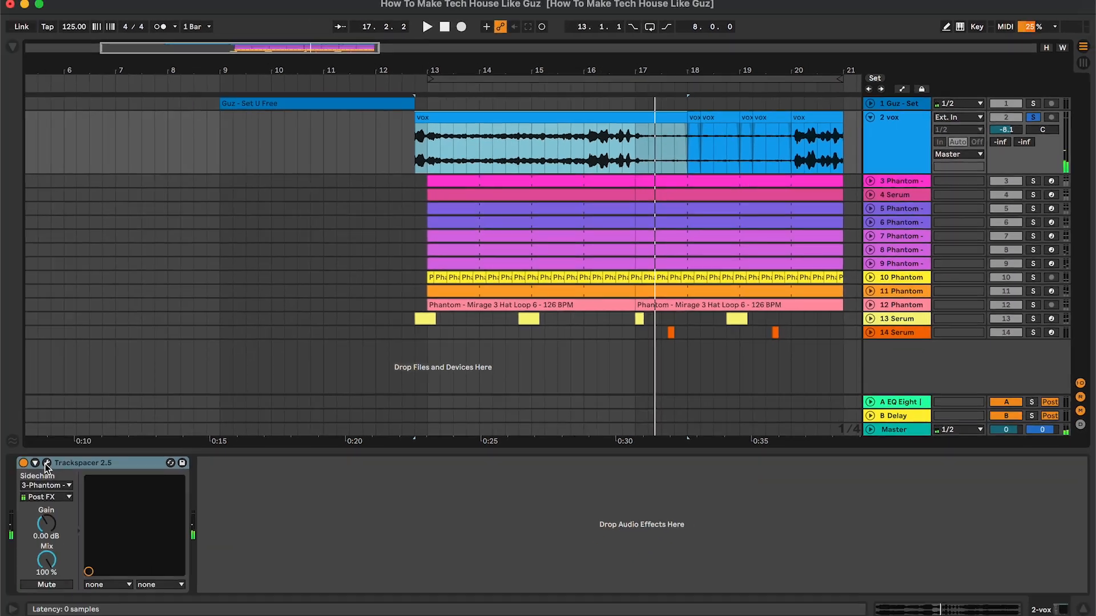
- Open the Trackspacer 2.5 plug-in on the vox track to view its settings, and close it
{"action": "left_click", "coordinate": [47, 463]}
{"action": "left_click_drag", "start_coordinate": [503, 92], "coordinate": [475, 107]}
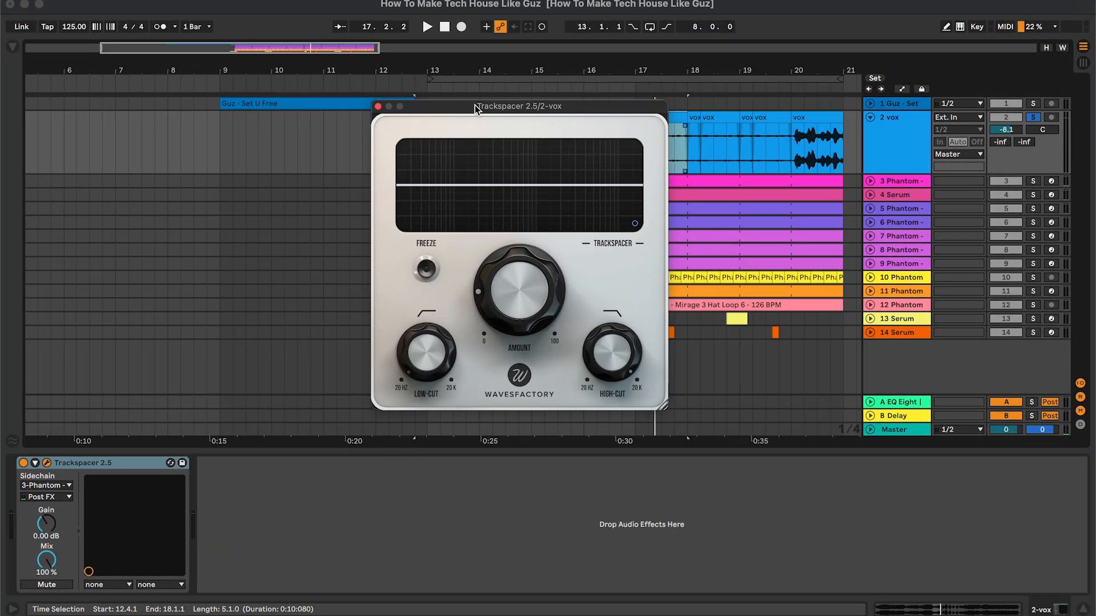
{"action": "left_click", "coordinate": [377, 106]}
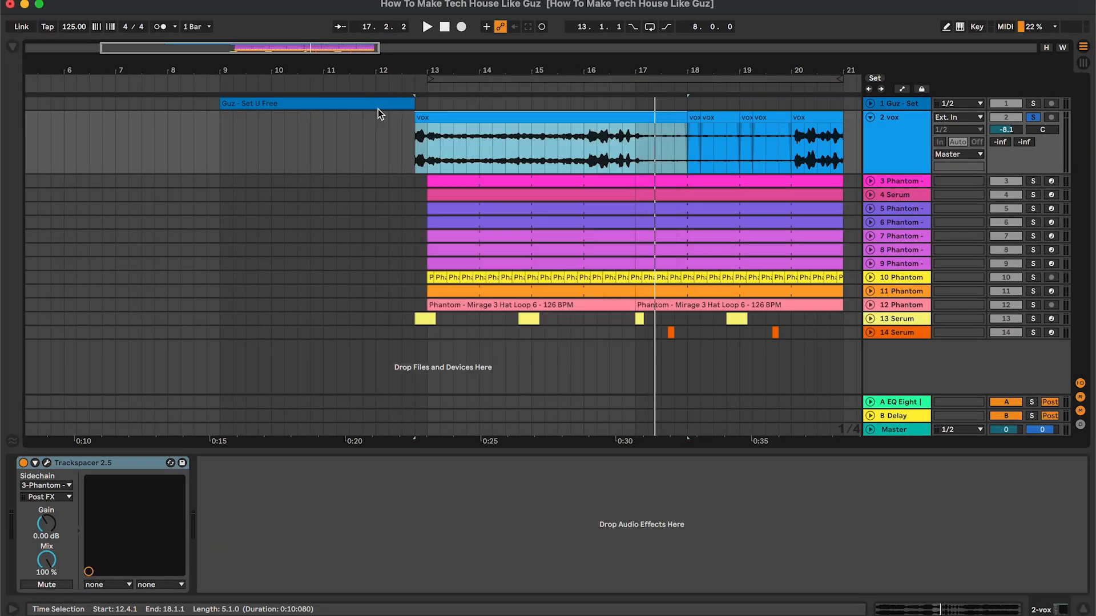
- Unfold and solo the Mirage 3 Kick 6 track, close its plug-in window, and play the kick clip from bar 13
{"action": "left_click", "coordinate": [885, 146]}
{"action": "key", "text": "u"}
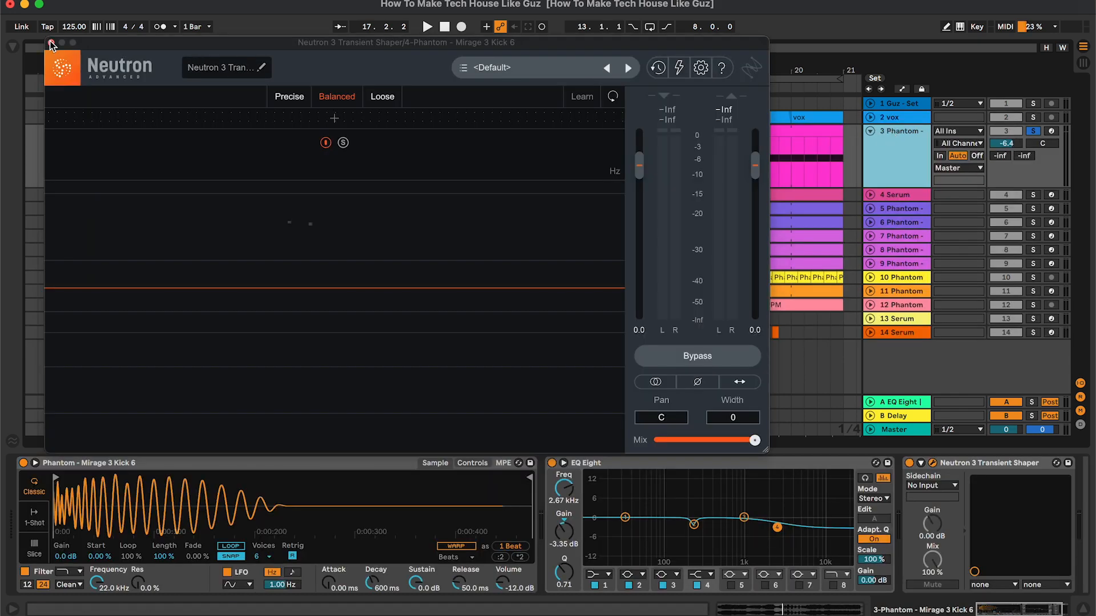
{"action": "left_click", "coordinate": [51, 42]}
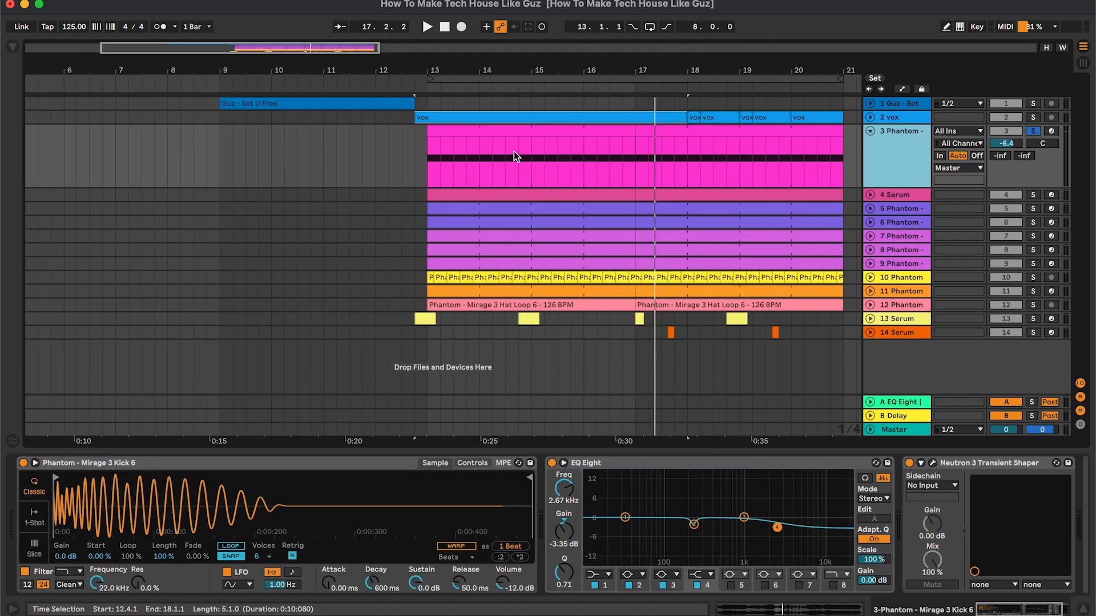
{"action": "left_click", "coordinate": [509, 135]}
{"action": "key", "text": "space"}
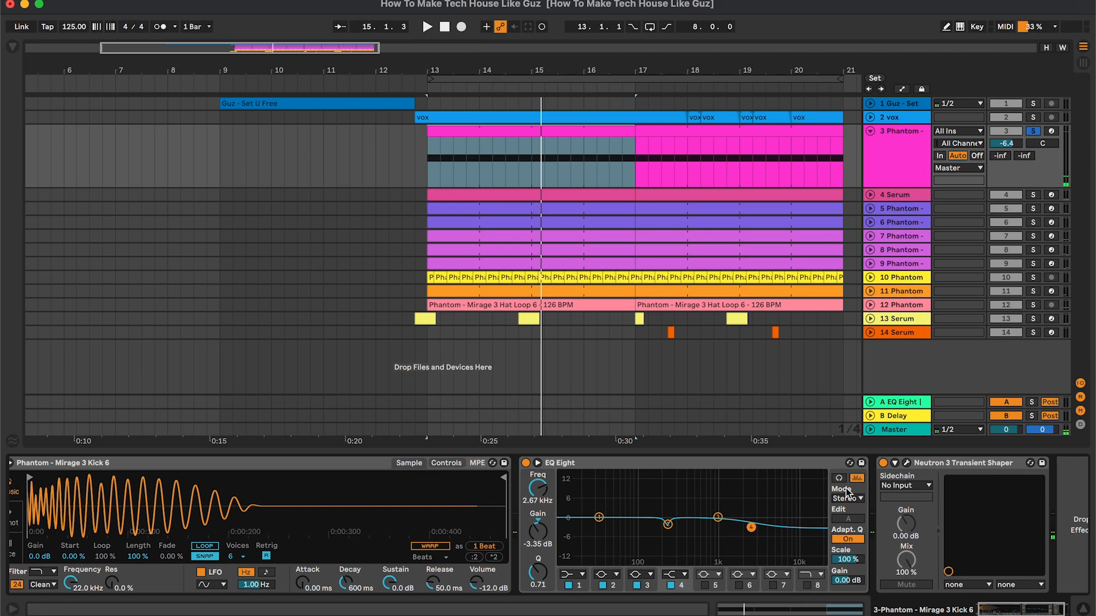
- Examine band 2 of the kick's EQ Eight and open the Neutron 3 Transient Shaper window
{"action": "left_click", "coordinate": [668, 524]}
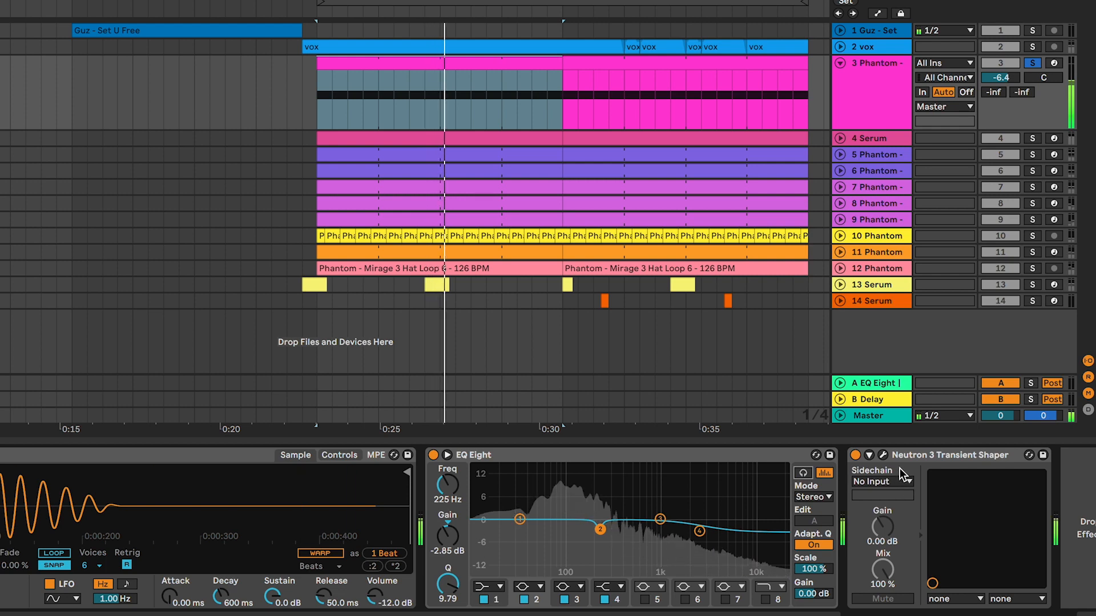
{"action": "left_click", "coordinate": [882, 455]}
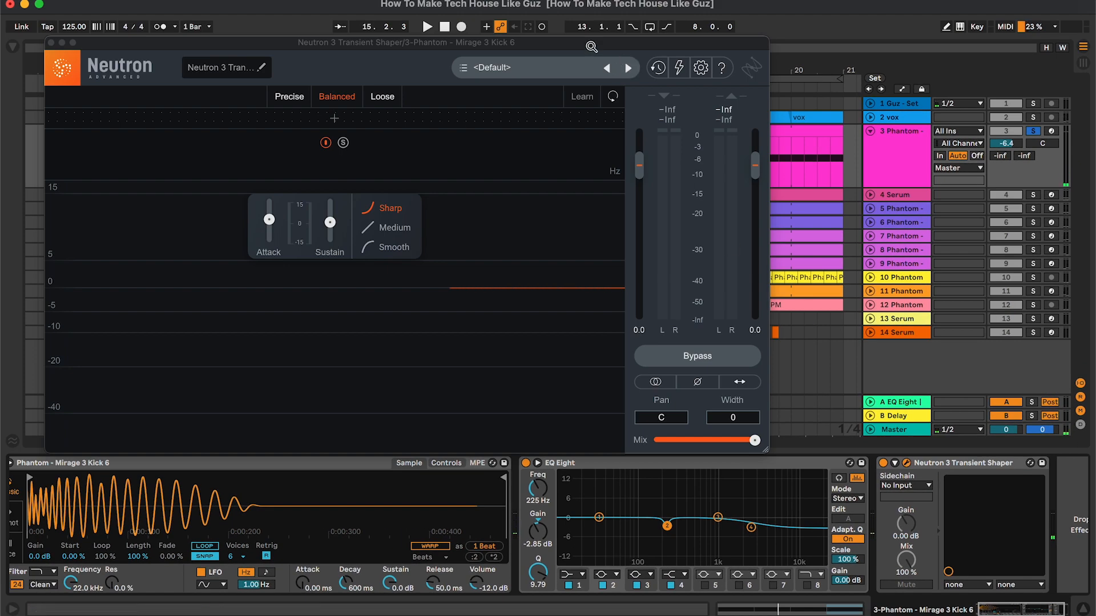
{"action": "left_click_drag", "start_coordinate": [591, 47], "coordinate": [662, 49]}
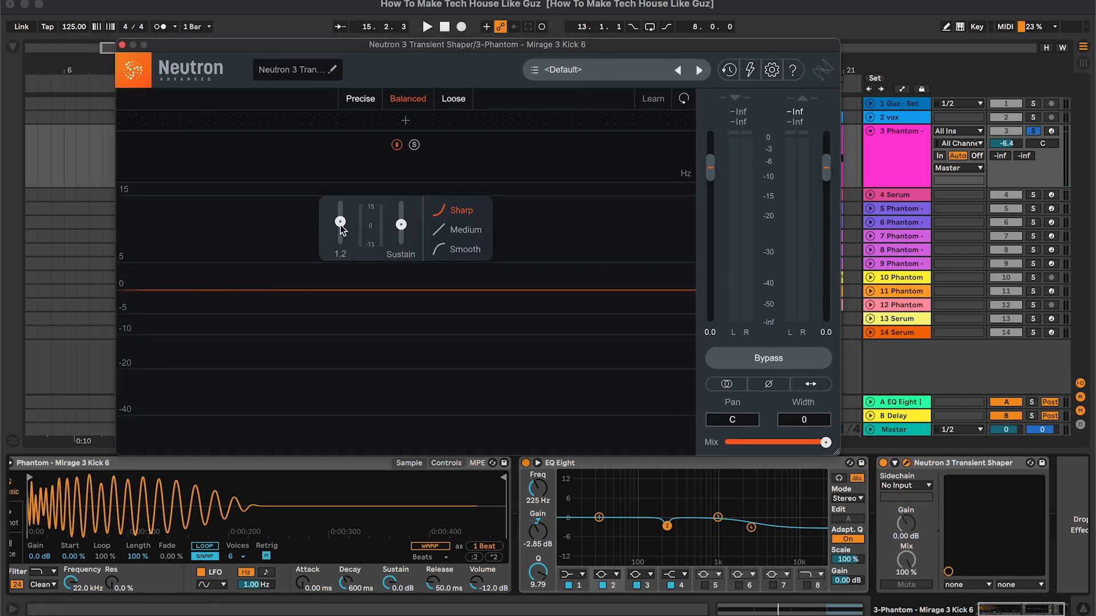
- Compare the kick with the Transient Shaper off and on during playback, leaving it on and closing its window
{"action": "key", "text": "space"}
{"action": "left_click", "coordinate": [883, 463]}
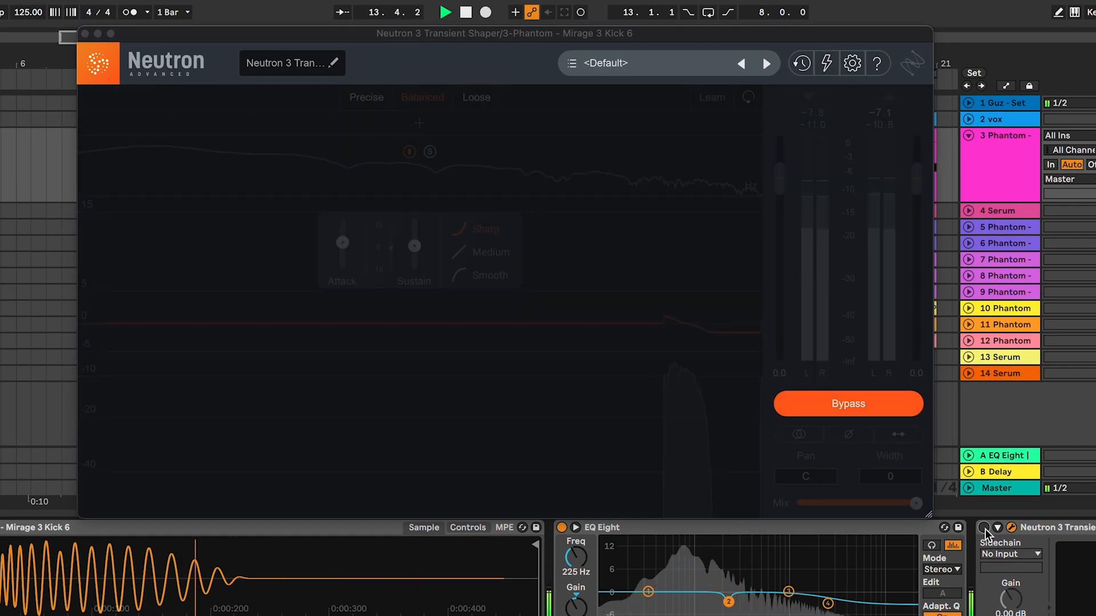
{"action": "left_click", "coordinate": [984, 529]}
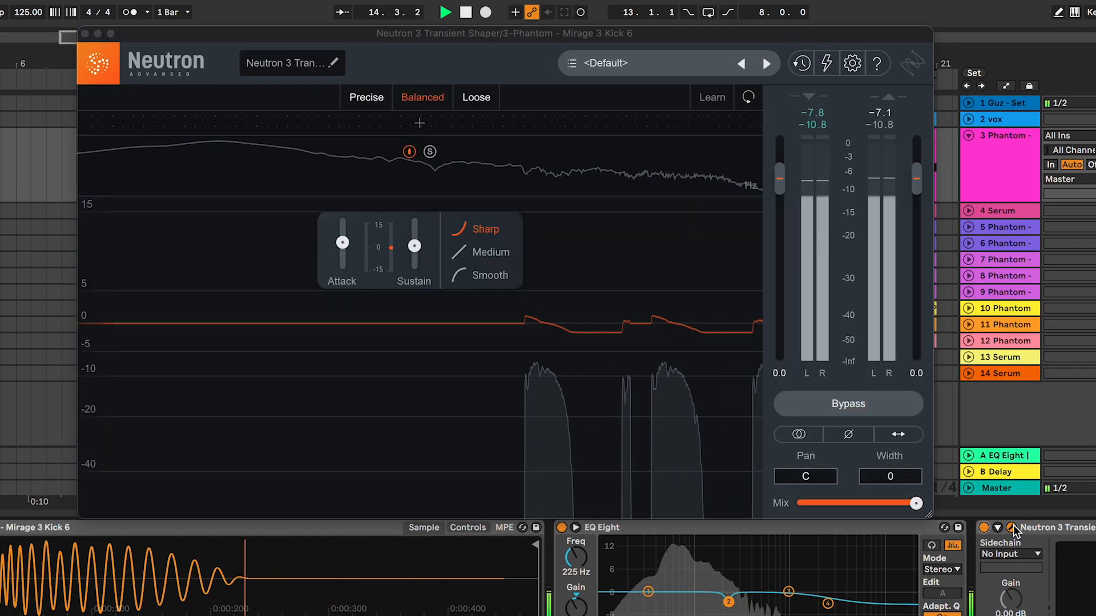
{"action": "left_click", "coordinate": [1011, 528]}
{"action": "key", "text": "space"}
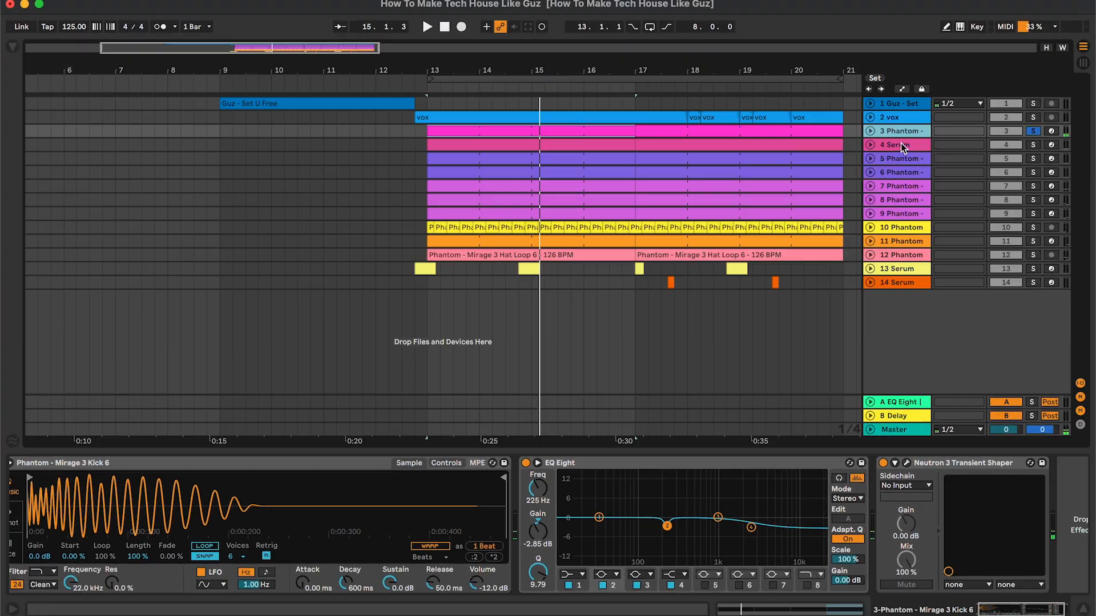
- Solo the Serum bass on track 4, open its first MIDI clip in an enlarged note editor, and play it
{"action": "double_click", "coordinate": [901, 144]}
{"action": "left_click", "coordinate": [1033, 145]}
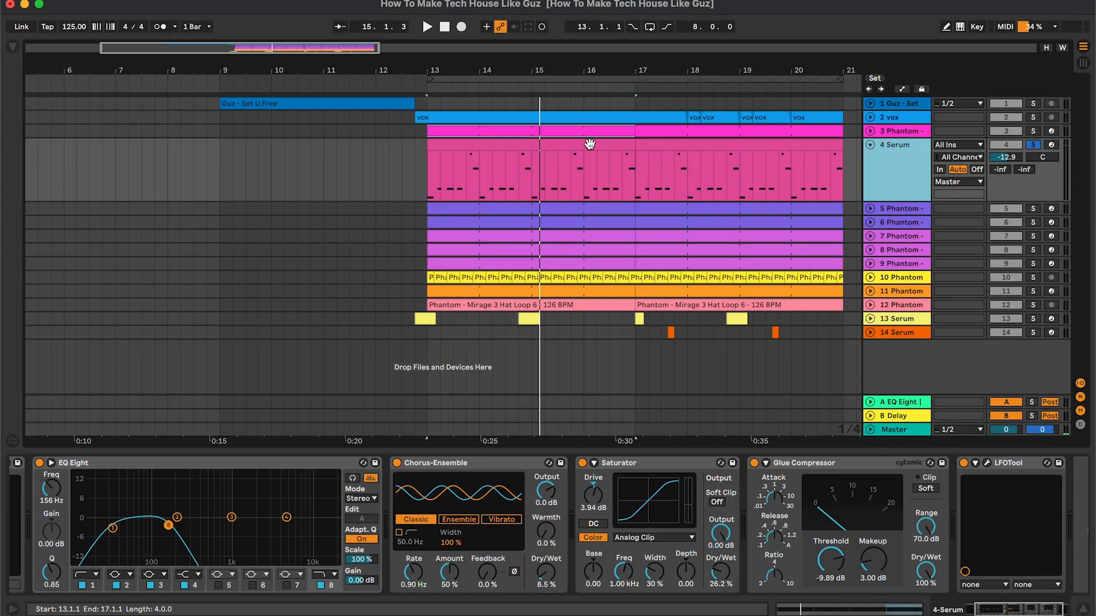
{"action": "left_click", "coordinate": [513, 144]}
{"action": "double_click", "coordinate": [514, 143]}
{"action": "left_click", "coordinate": [602, 539]}
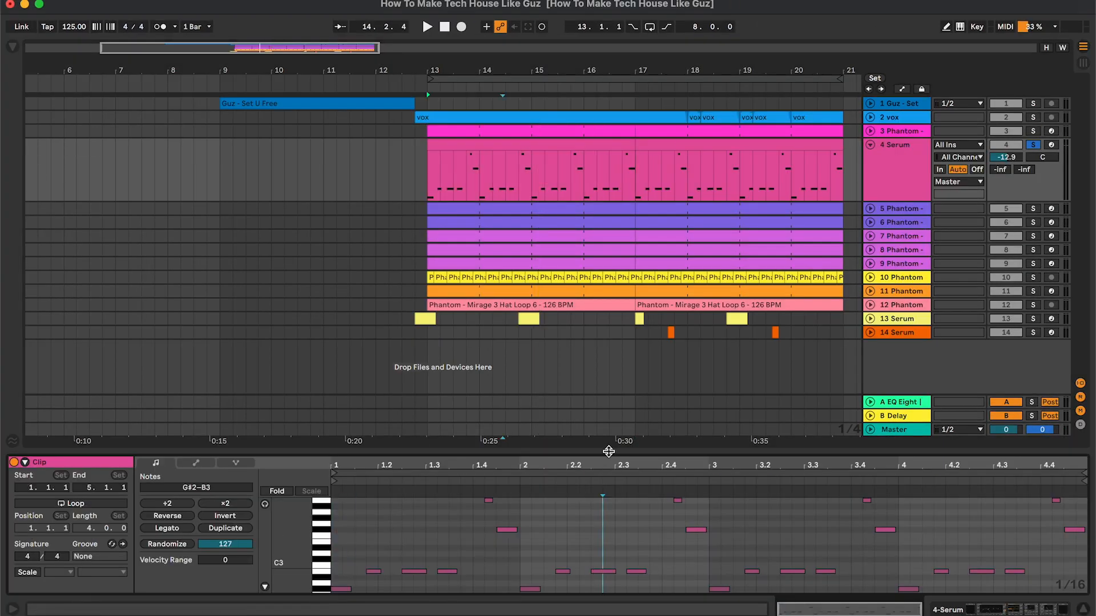
{"action": "key", "text": "space"}
{"action": "left_click_drag", "start_coordinate": [609, 451], "coordinate": [608, 377]}
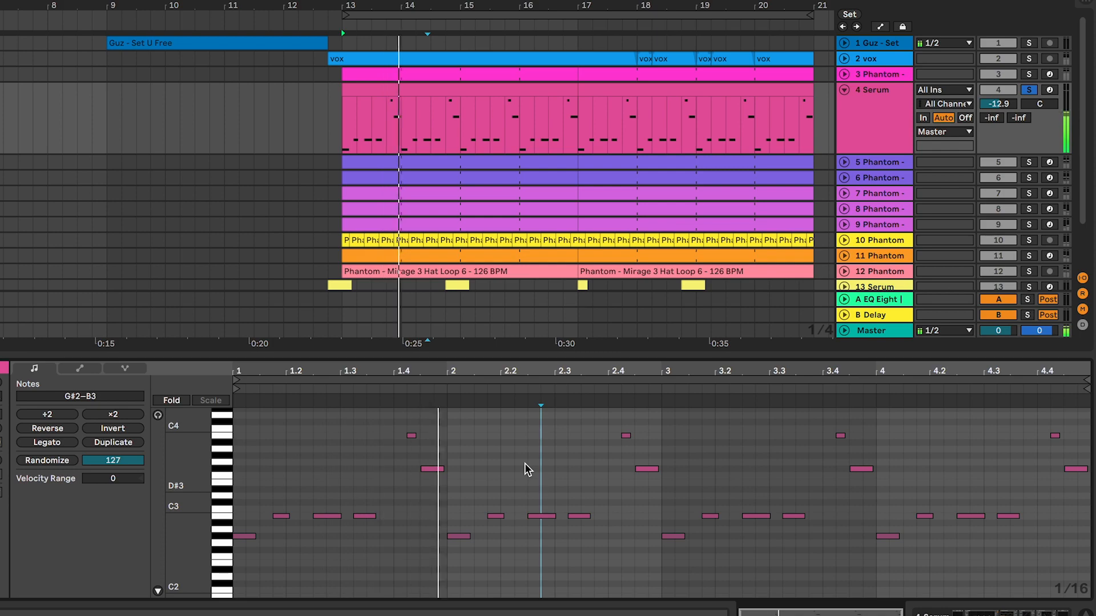
- Stop playback and open the bass track's Serum instrument to view its patch, closing it when done
{"action": "double_click", "coordinate": [885, 126]}
{"action": "key", "text": "space"}
{"action": "left_click", "coordinate": [47, 463]}
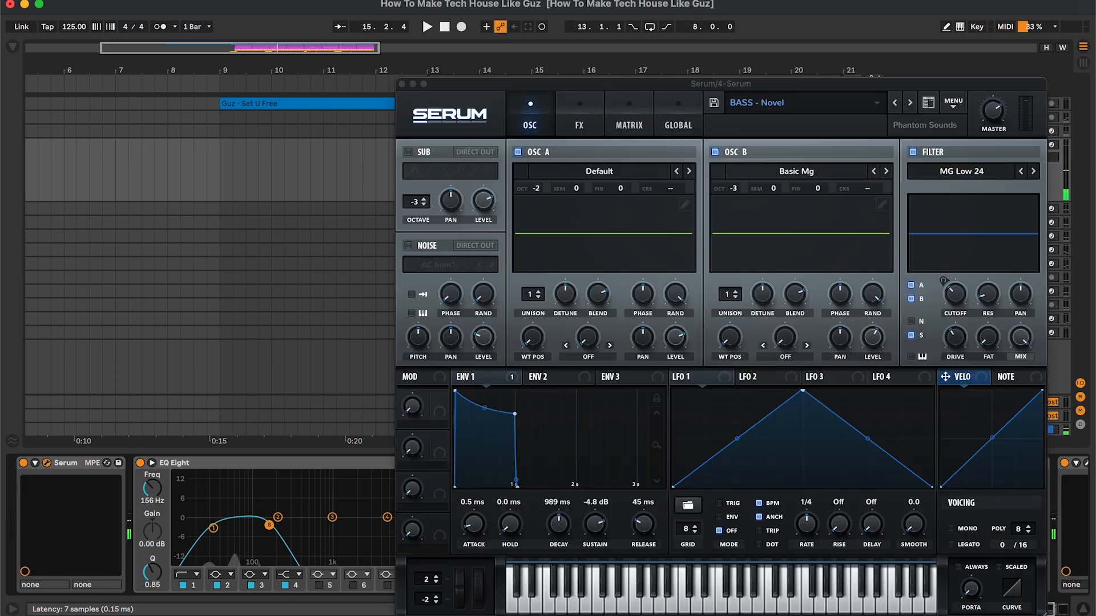
{"action": "left_click_drag", "start_coordinate": [713, 81], "coordinate": [610, 30]}
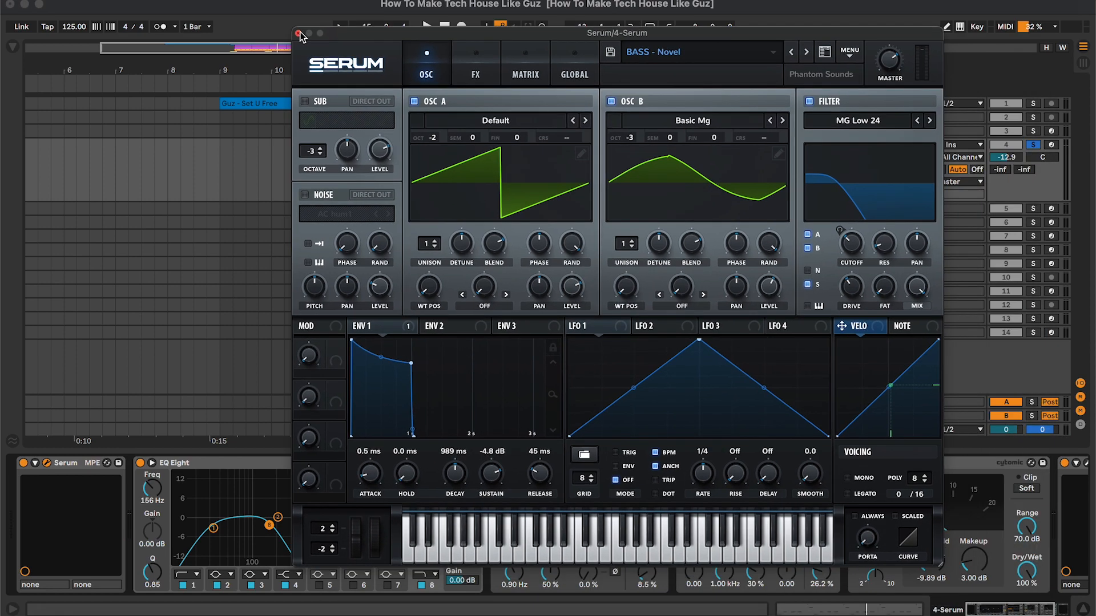
{"action": "left_click", "coordinate": [298, 33]}
- Compare the bass with its EQ Eight off and on during playback, leaving it on
{"action": "left_click", "coordinate": [187, 463]}
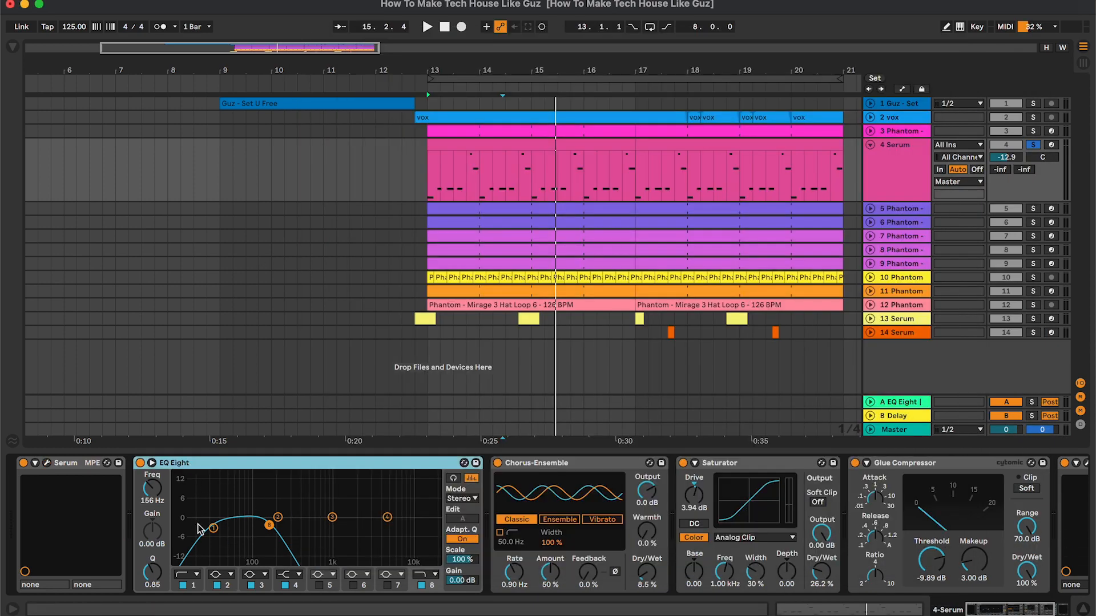
{"action": "left_click", "coordinate": [140, 463]}
{"action": "key", "text": "space"}
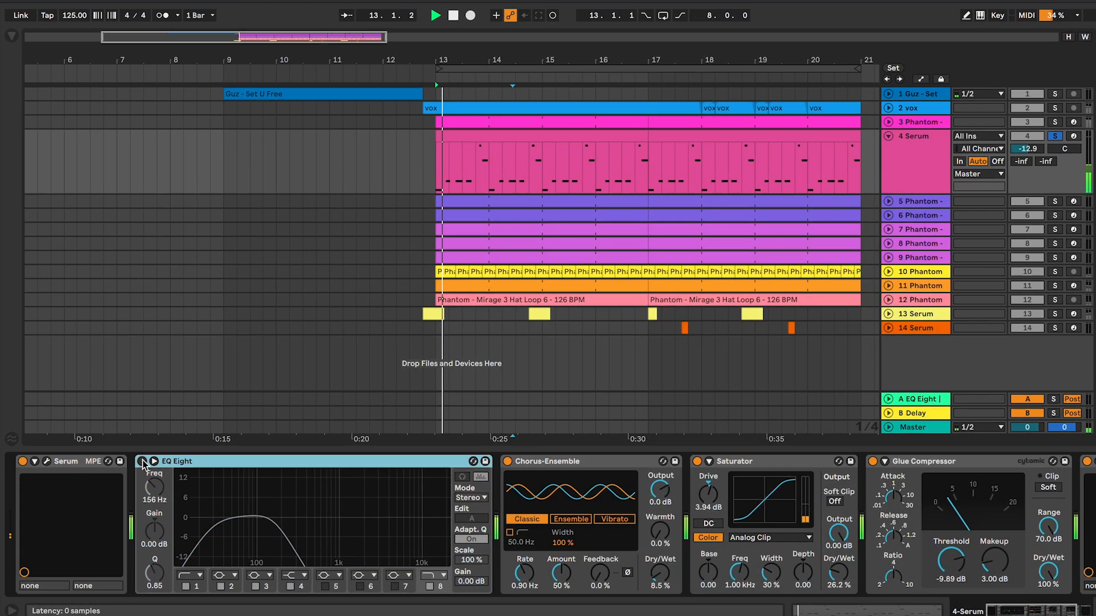
{"action": "left_click", "coordinate": [140, 463]}
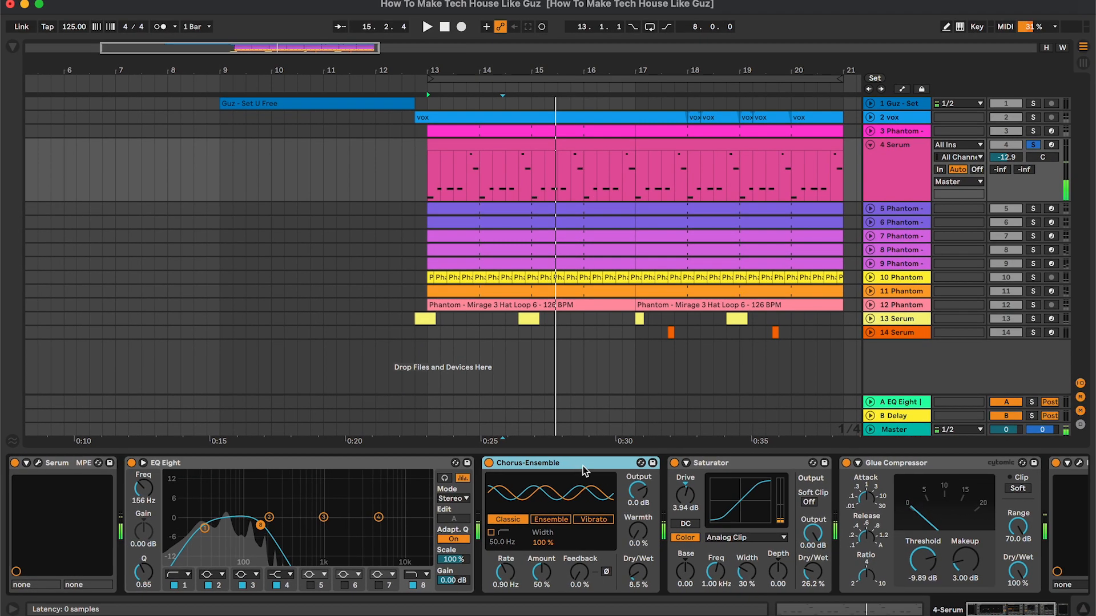
- Compare the bass with its Chorus-Ensemble off and on during playback, leaving it on
{"action": "left_click", "coordinate": [716, 471]}
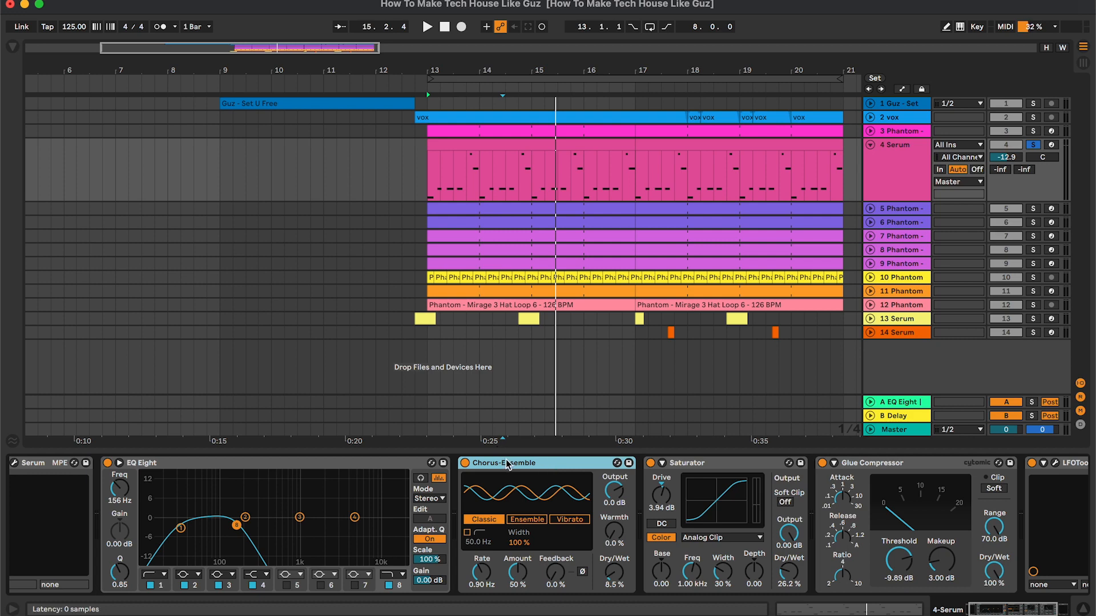
{"action": "key", "text": "space"}
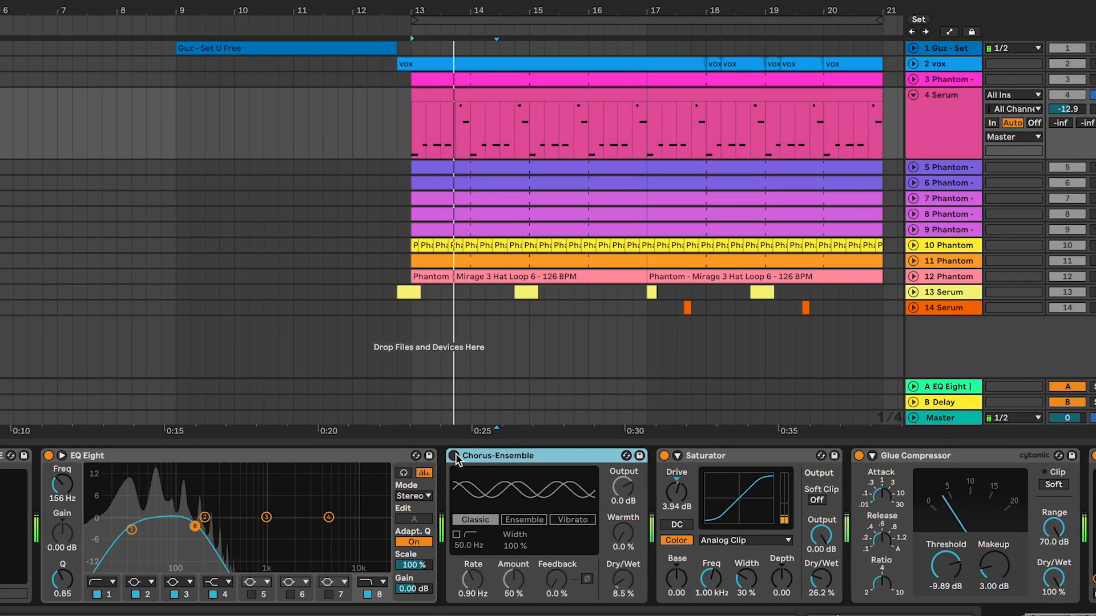
{"action": "scroll", "coordinate": [456, 460], "scroll_direction": "right", "scroll_amount": 3}
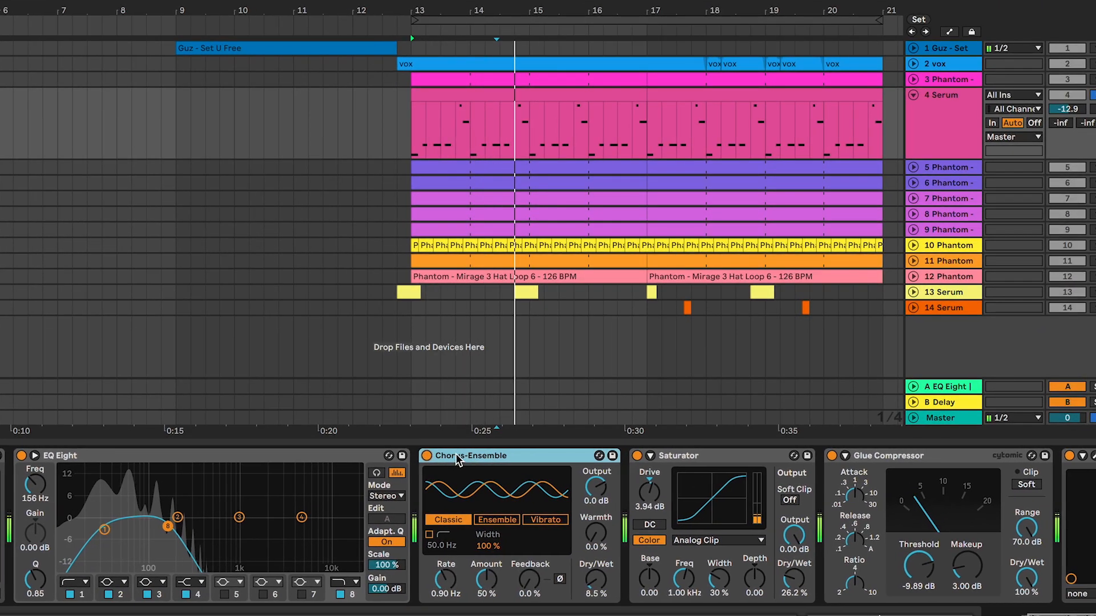
- Select the Saturator in the bass chain and play the bass line to audition it
{"action": "left_click", "coordinate": [585, 481]}
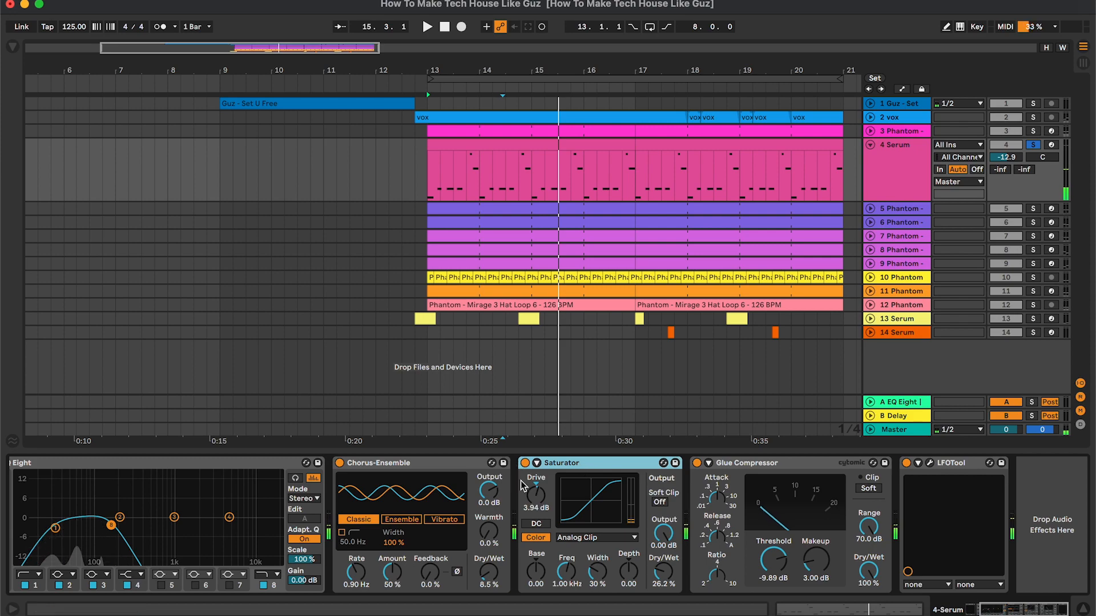
{"action": "key", "text": "space"}
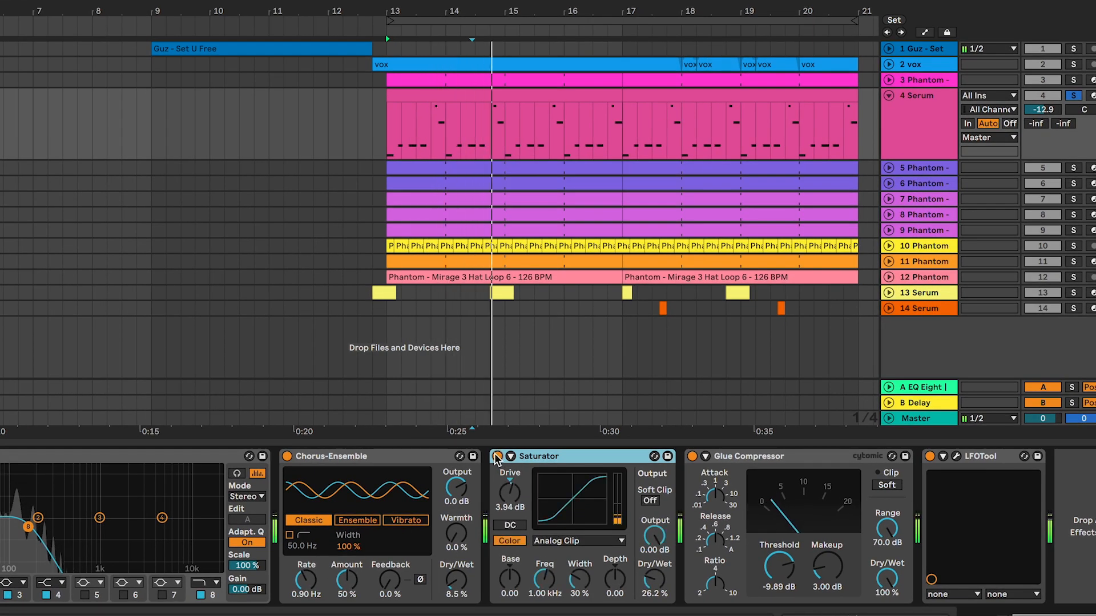
{"action": "key", "text": "space"}
- Compare the bass with its Glue Compressor off and on during playback, leaving it on
{"action": "left_click", "coordinate": [692, 457]}
{"action": "key", "text": "space"}
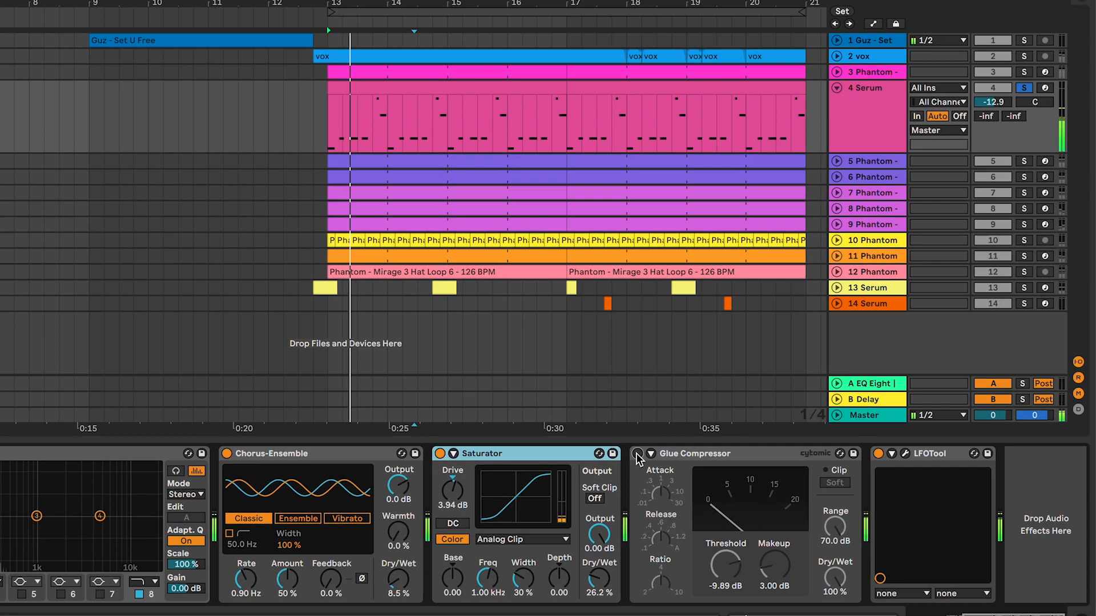
{"action": "left_click", "coordinate": [637, 454]}
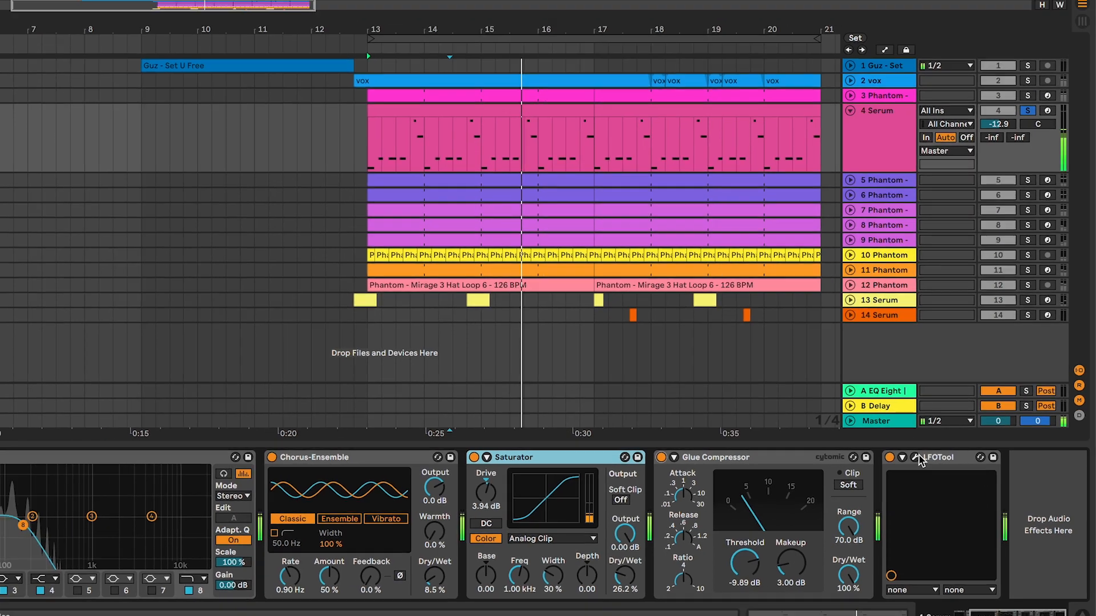
- Open the bass track's LFOTool window and compare the bass with LFOTool off and on during playback, leaving it on
{"action": "key", "text": "space"}
{"action": "left_click", "coordinate": [905, 454]}
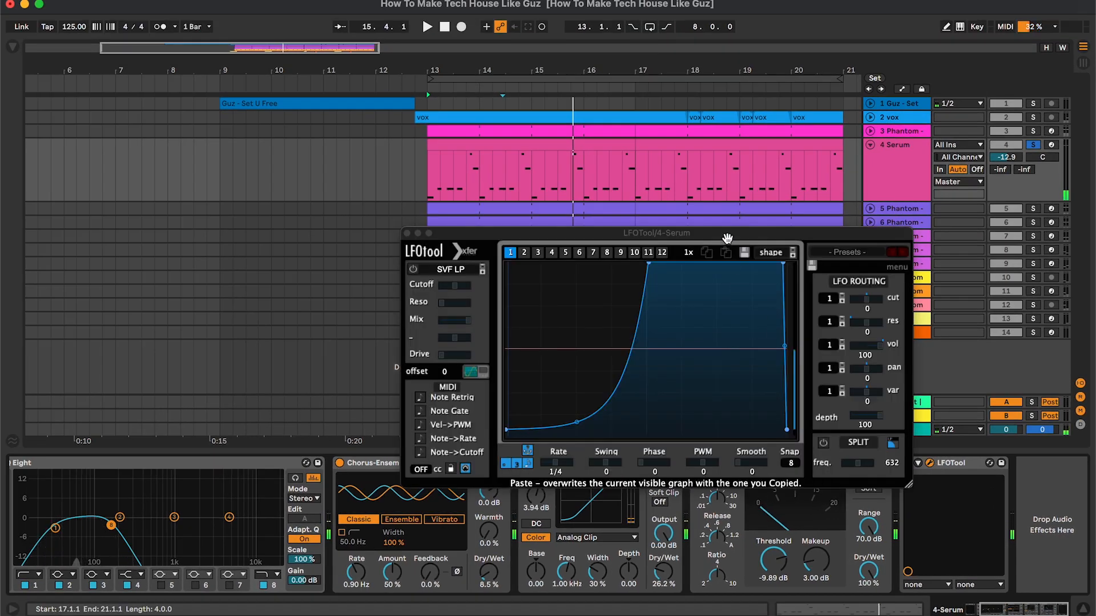
{"action": "left_click_drag", "start_coordinate": [723, 235], "coordinate": [697, 183]}
{"action": "key", "text": "space"}
{"action": "left_click", "coordinate": [906, 463]}
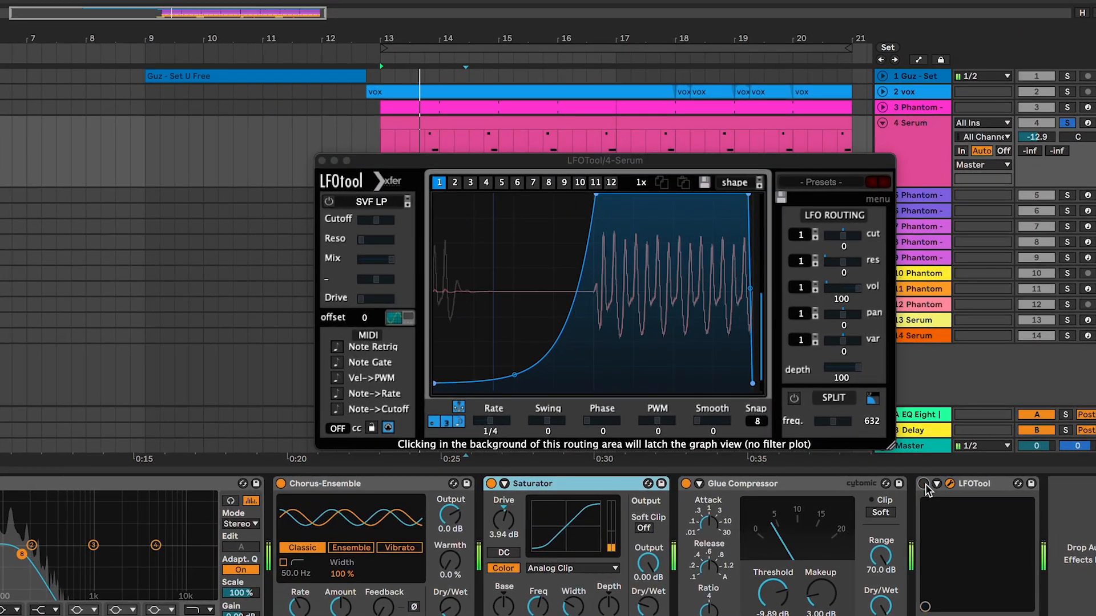
{"action": "left_click", "coordinate": [924, 484]}
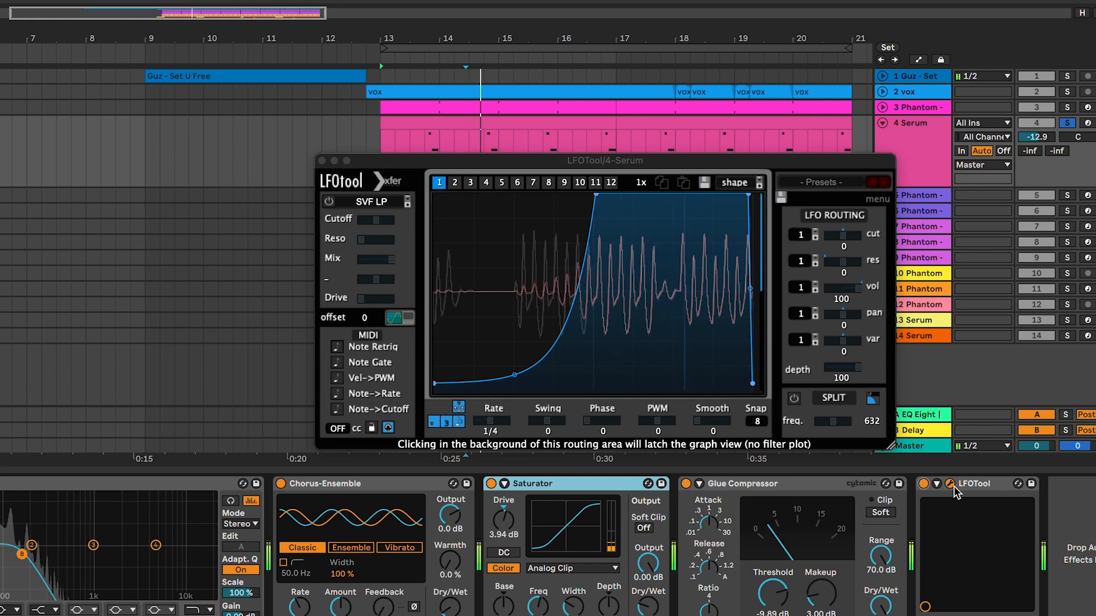
- Close the LFOTool window, unfold the Clap 8 track and play it soloed from bar 13
{"action": "left_click", "coordinate": [950, 486]}
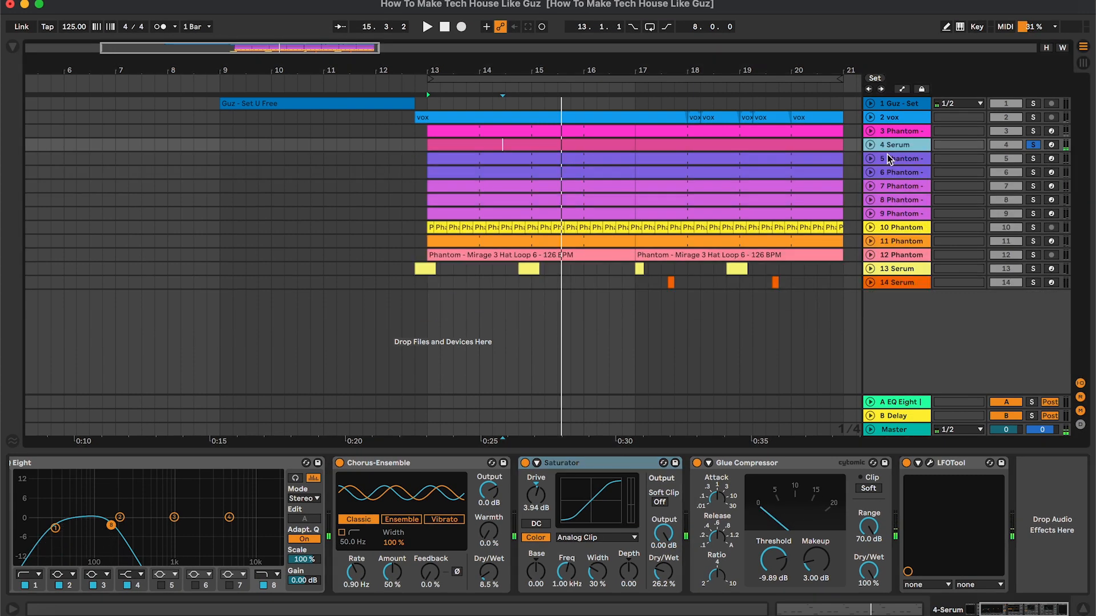
{"action": "left_click", "coordinate": [887, 158]}
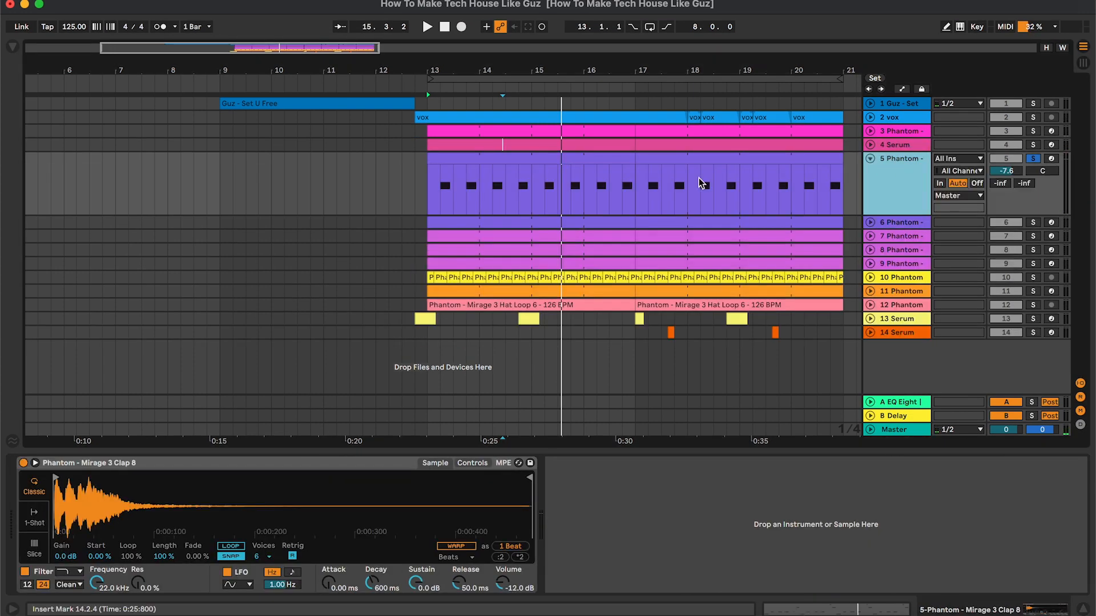
{"action": "scroll", "coordinate": [696, 184], "scroll_direction": "right", "scroll_amount": 2}
{"action": "left_click", "coordinate": [580, 161]}
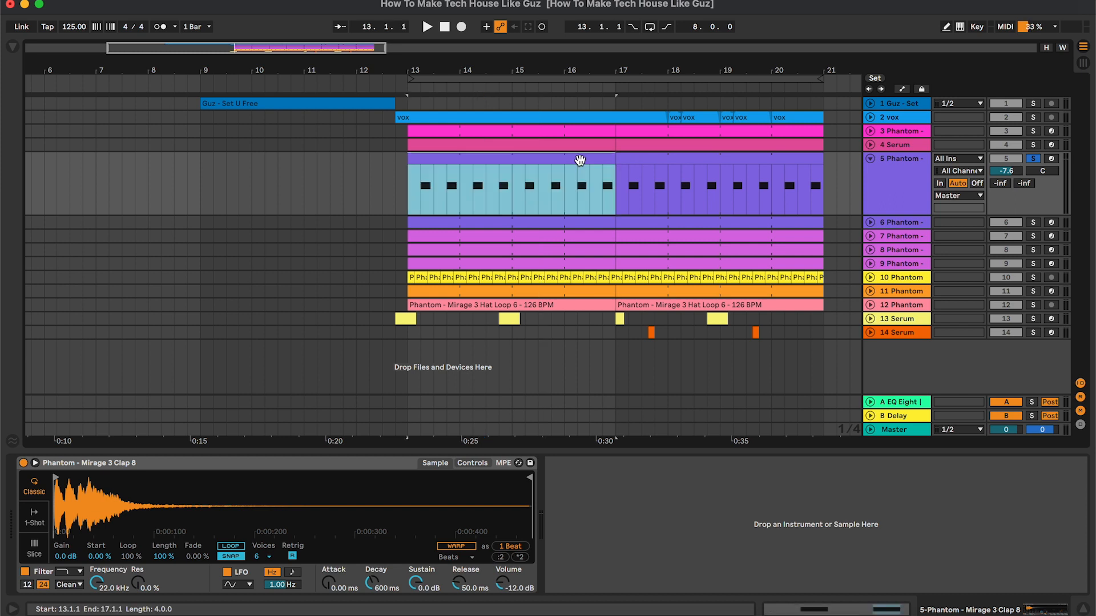
{"action": "scroll", "coordinate": [580, 161], "scroll_direction": "right", "scroll_amount": 4}
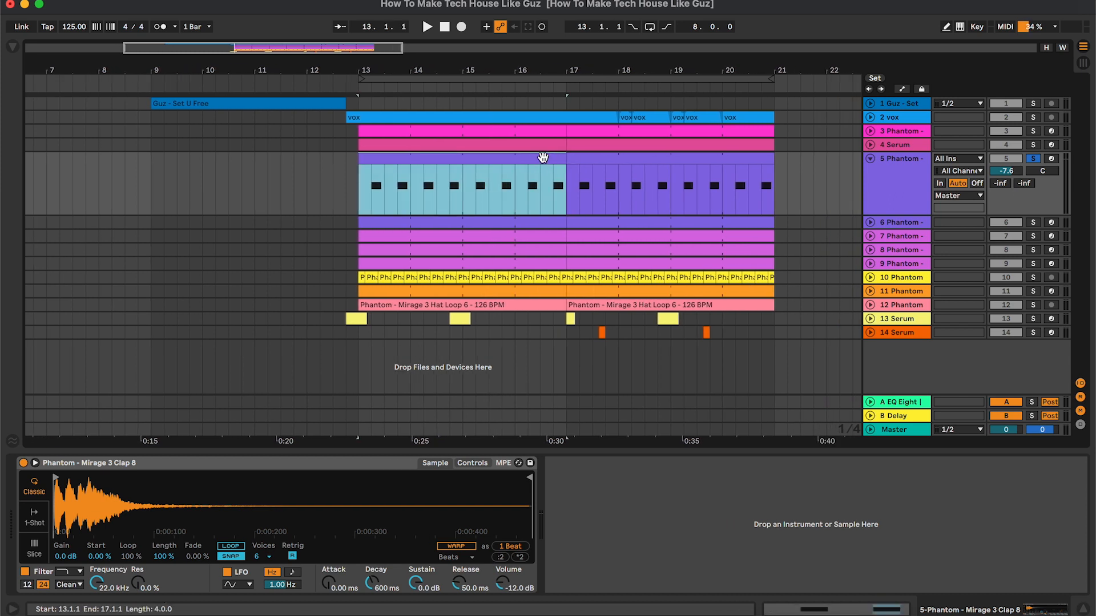
{"action": "key", "text": "space"}
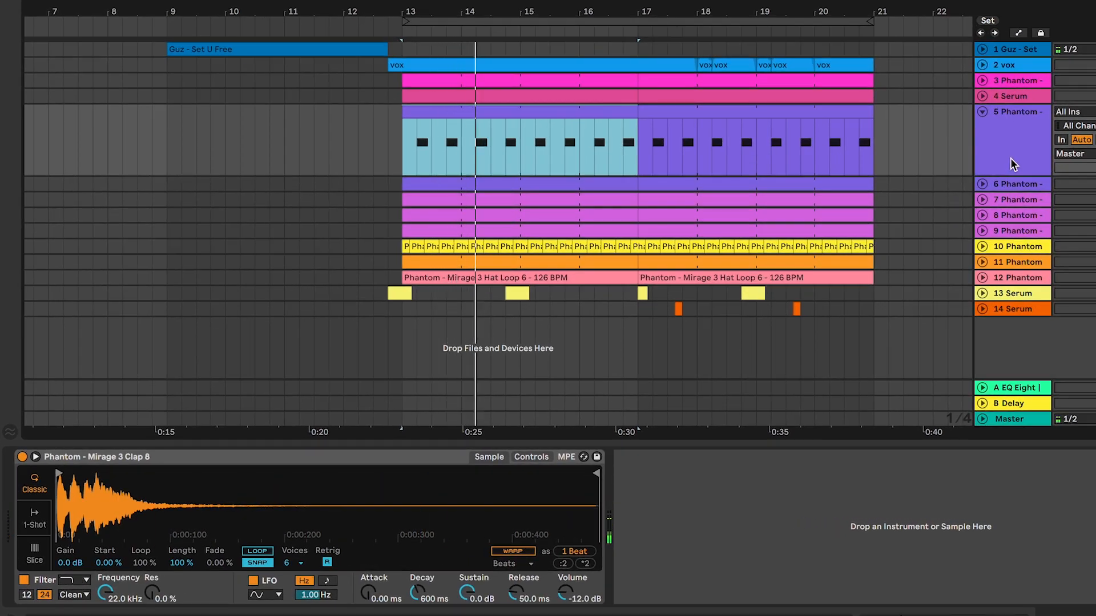
{"action": "key", "text": "space"}
- Fold the Clap 8 track, unfold the Clap 16 track and open its clip to examine the first note's timing against beat 1.2
{"action": "left_click", "coordinate": [1001, 121]}
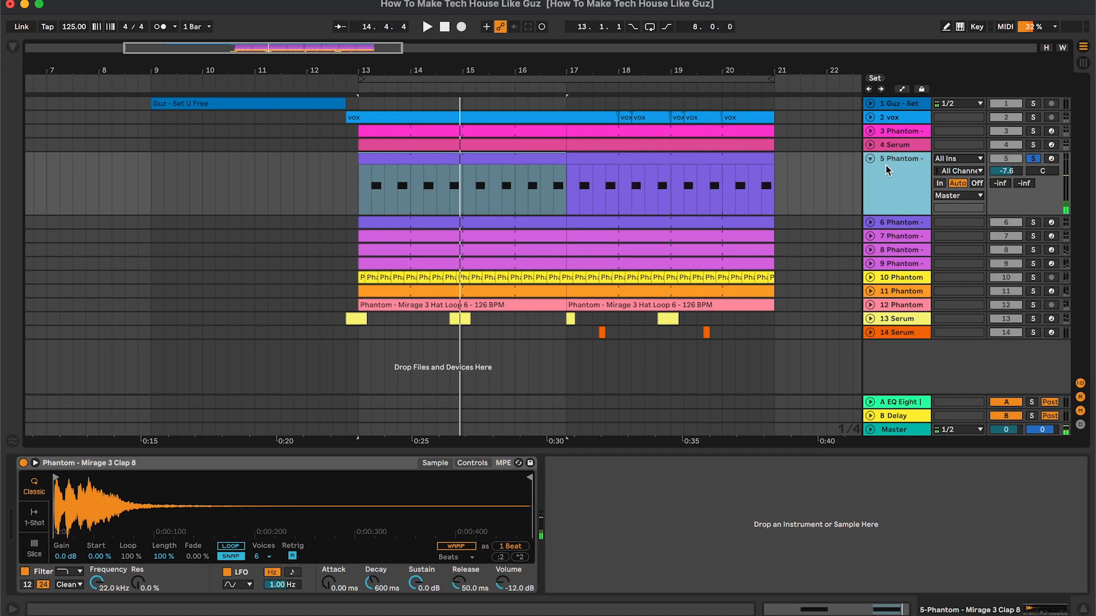
{"action": "left_click", "coordinate": [872, 158]}
{"action": "left_click", "coordinate": [872, 172]}
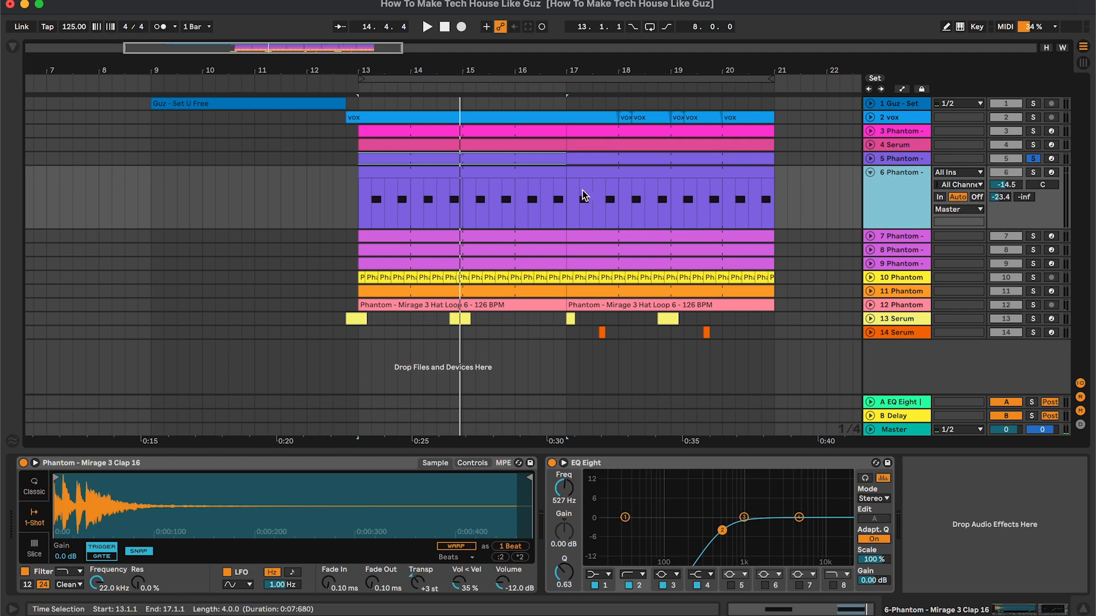
{"action": "double_click", "coordinate": [531, 177]}
{"action": "left_click", "coordinate": [580, 472]}
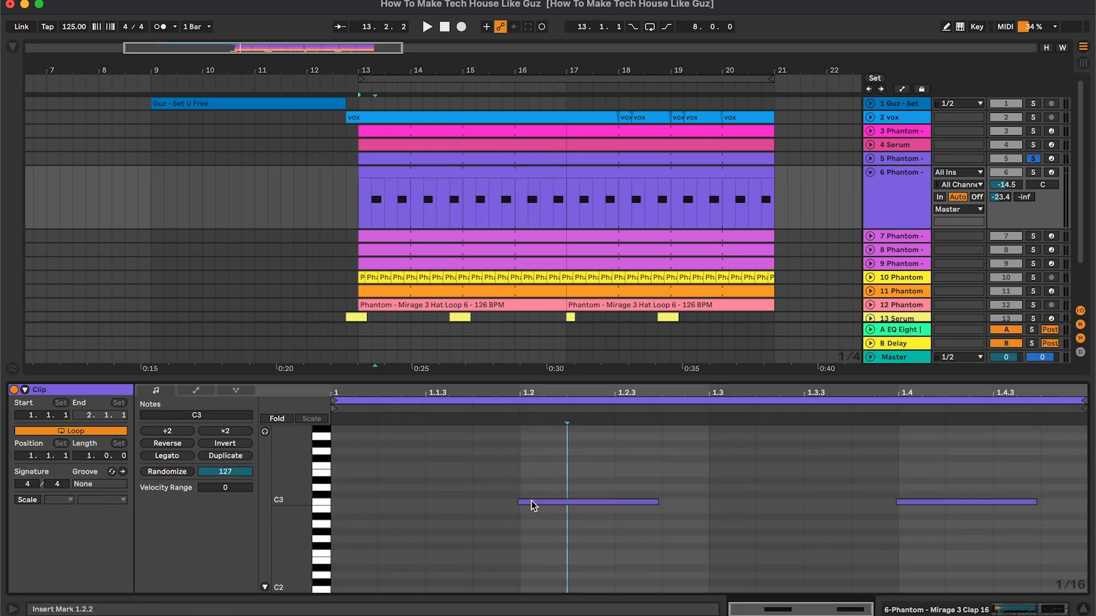
{"action": "left_click_drag", "start_coordinate": [525, 394], "coordinate": [525, 428]}
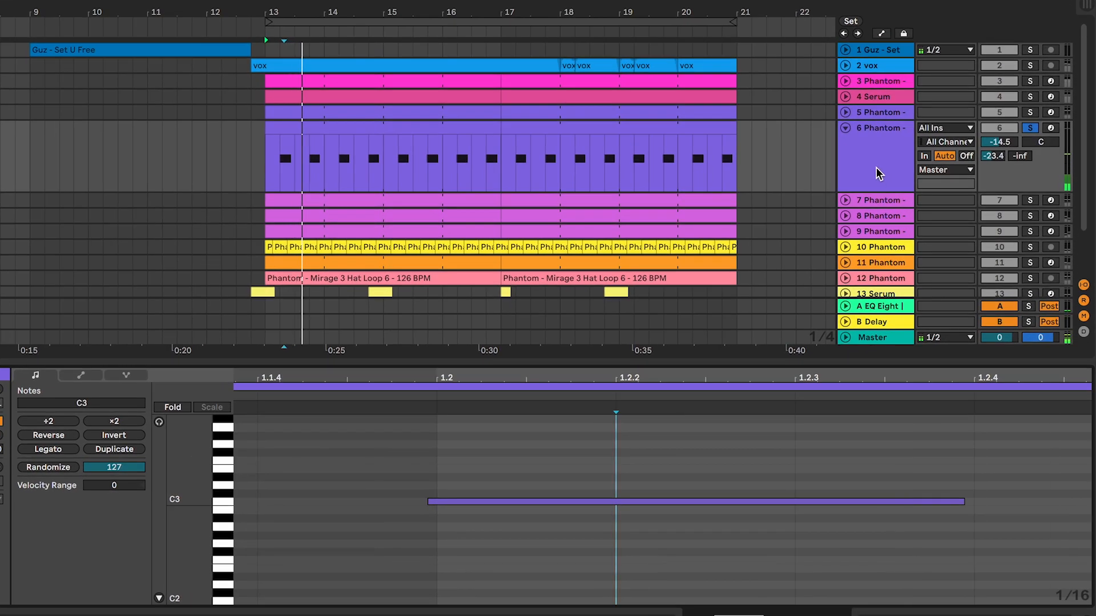
- Examine the Clap 16 track's send to return A and the return's EQ Eight and Drums Room reverb
{"action": "left_click", "coordinate": [899, 212]}
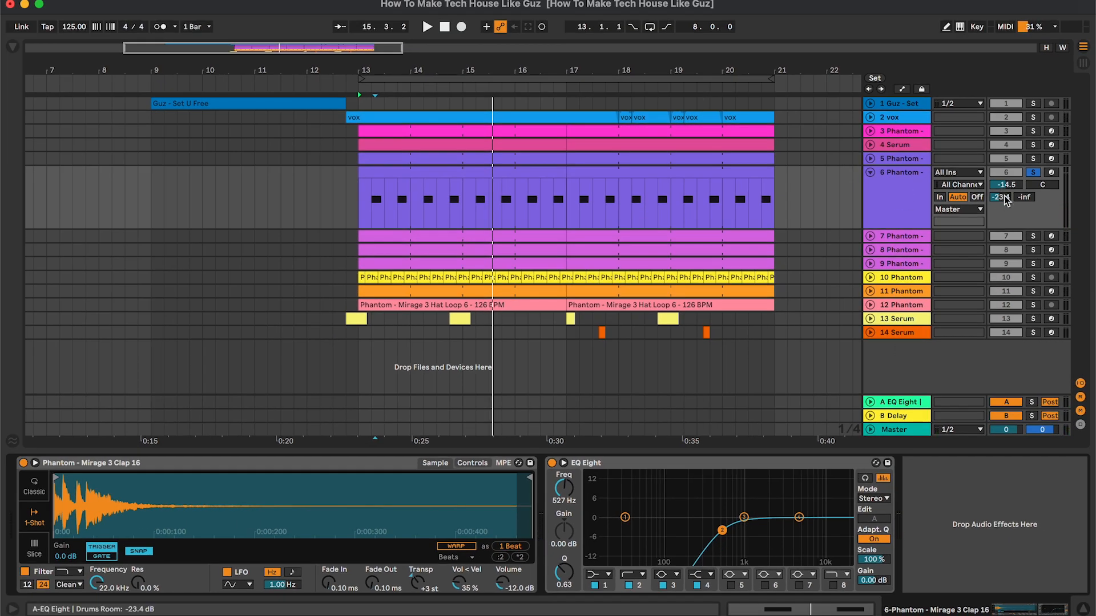
{"action": "left_click", "coordinate": [907, 405]}
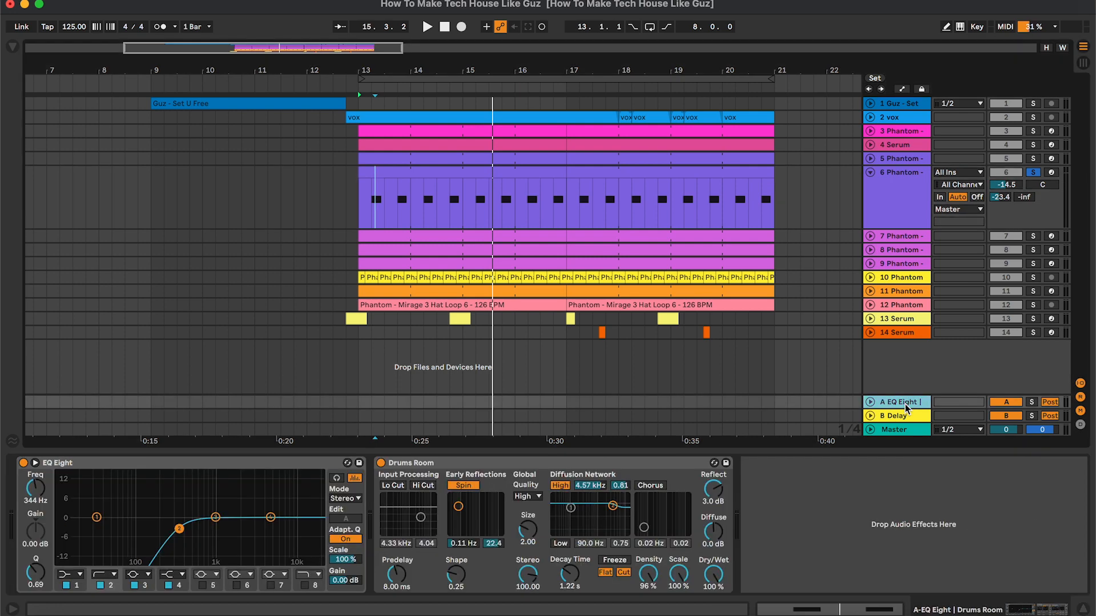
{"action": "left_click", "coordinate": [137, 462]}
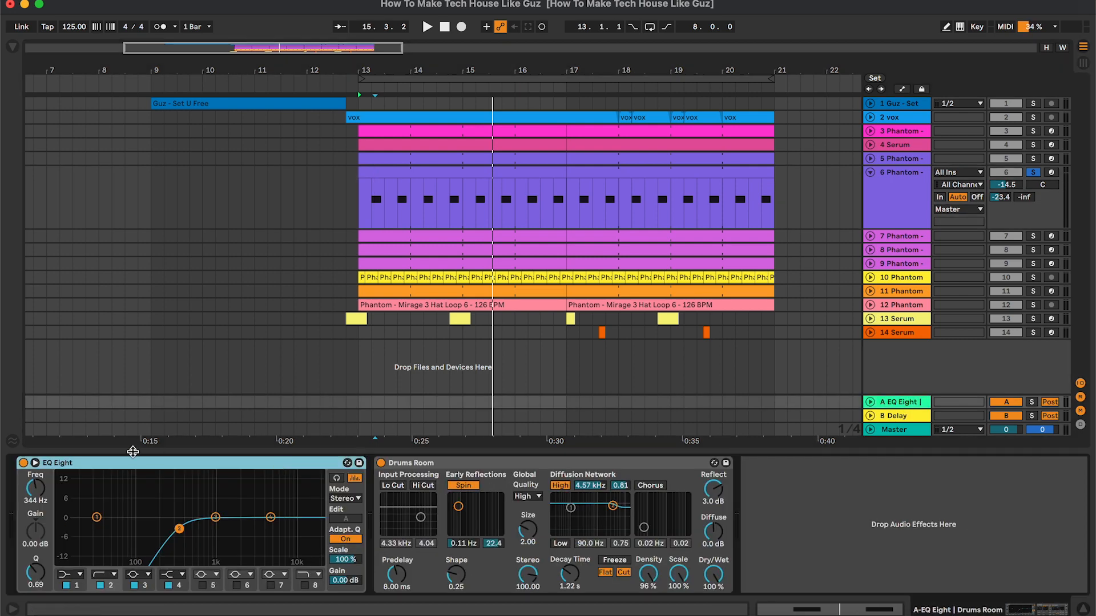
{"action": "left_click", "coordinate": [505, 458]}
{"action": "left_click", "coordinate": [904, 222]}
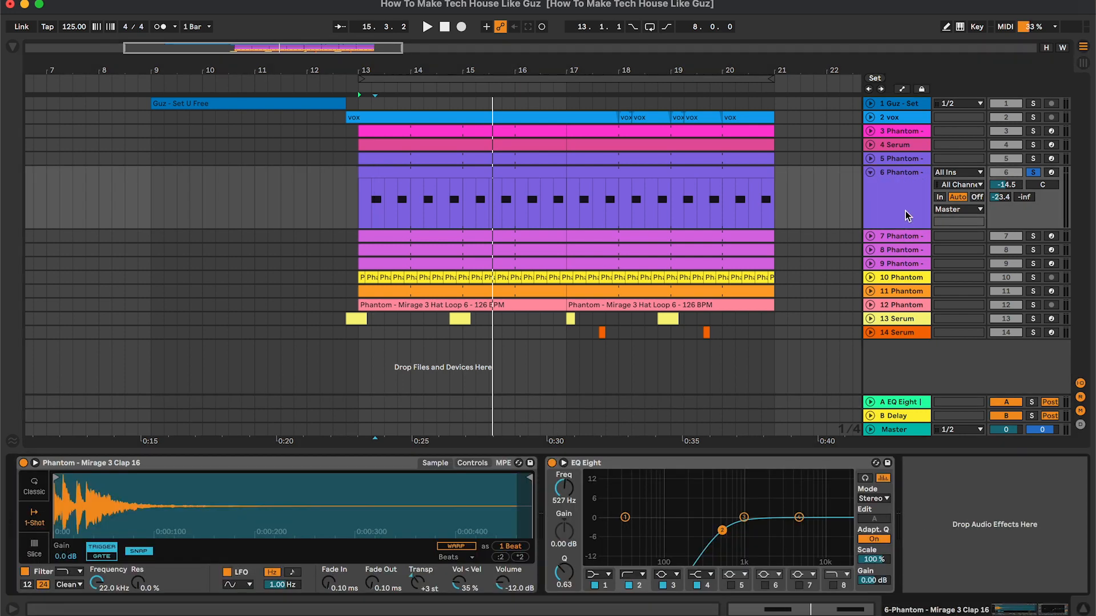
- Play both clap tracks together in solo from bar 13, and unsolo them after playback
{"action": "left_click", "coordinate": [433, 170]}
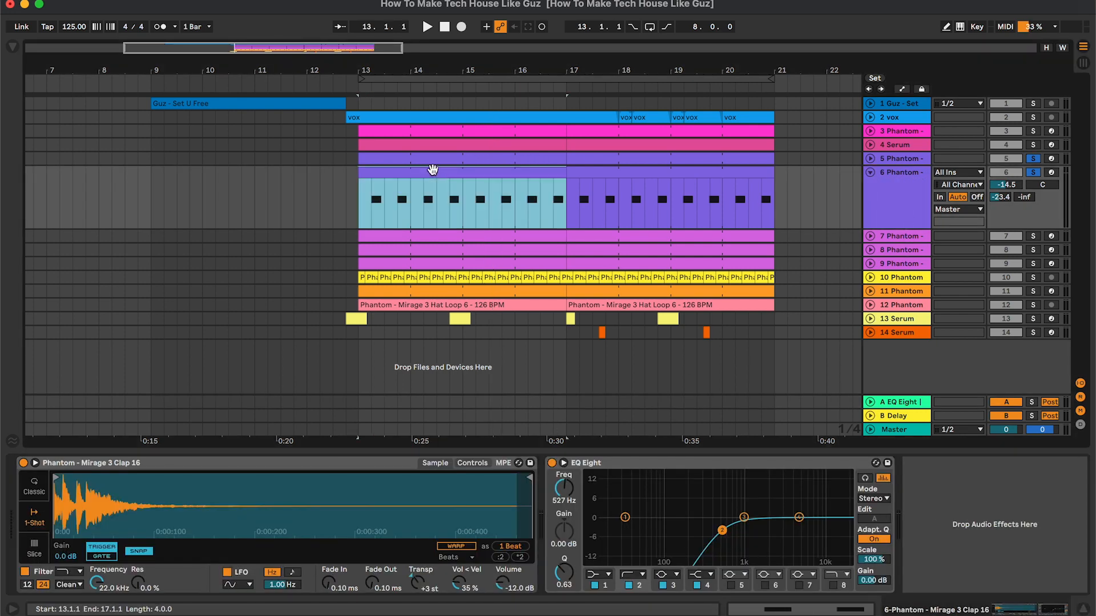
{"action": "key", "text": "space"}
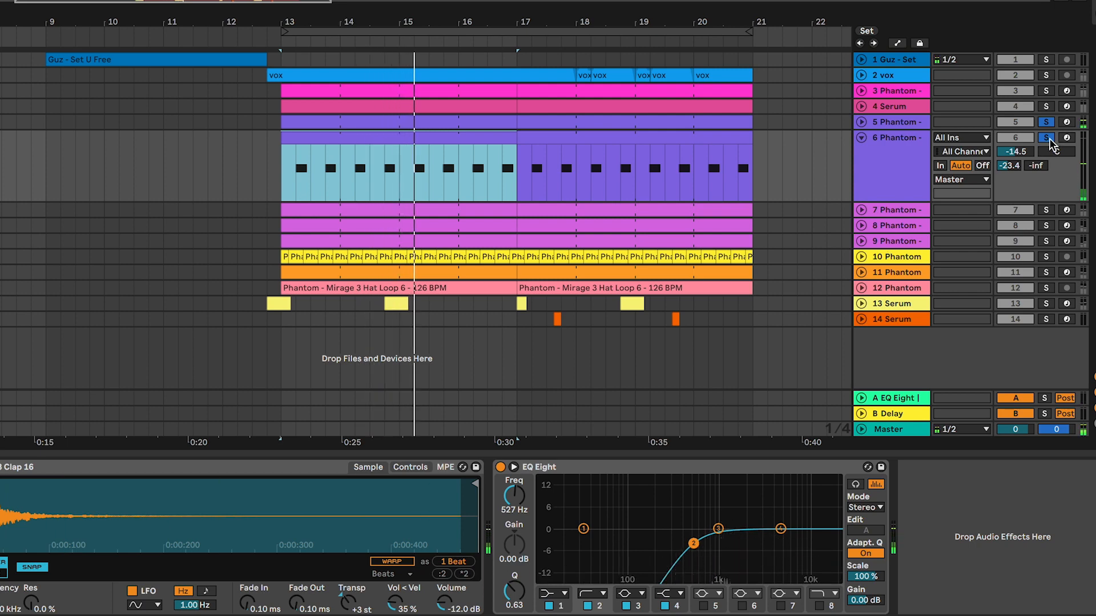
{"action": "key", "text": "space"}
{"action": "left_click", "coordinate": [1048, 139]}
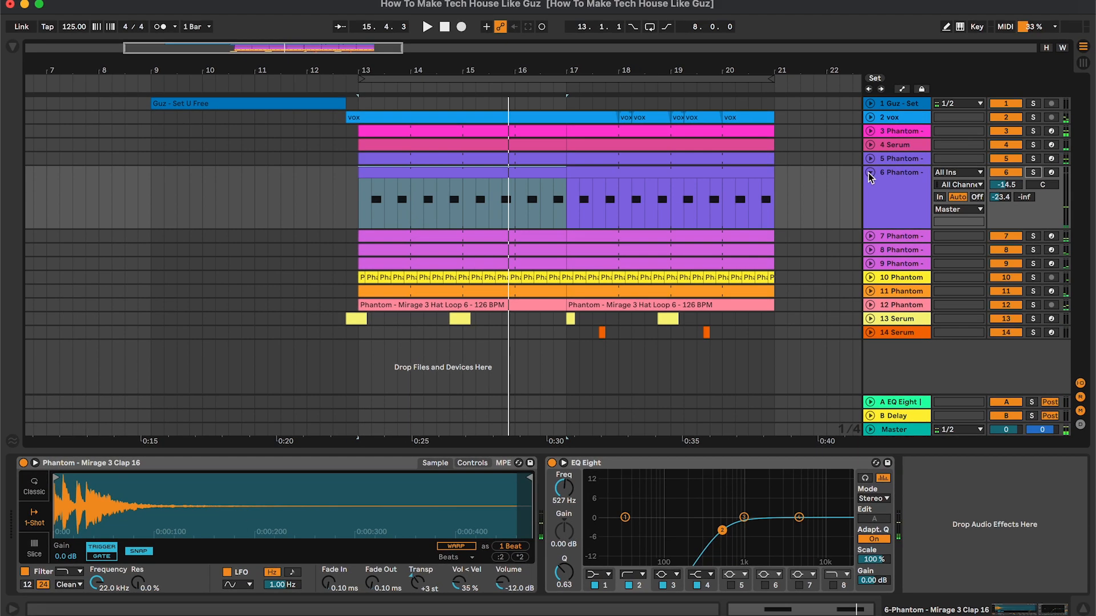
- Fold the Clap 16 track, unfold the Open Hihat 6 track and play it soloed while viewing its EQ Eight
{"action": "left_click", "coordinate": [869, 172]}
{"action": "left_click", "coordinate": [870, 186]}
{"action": "scroll", "coordinate": [538, 188], "scroll_direction": "left", "scroll_amount": 1}
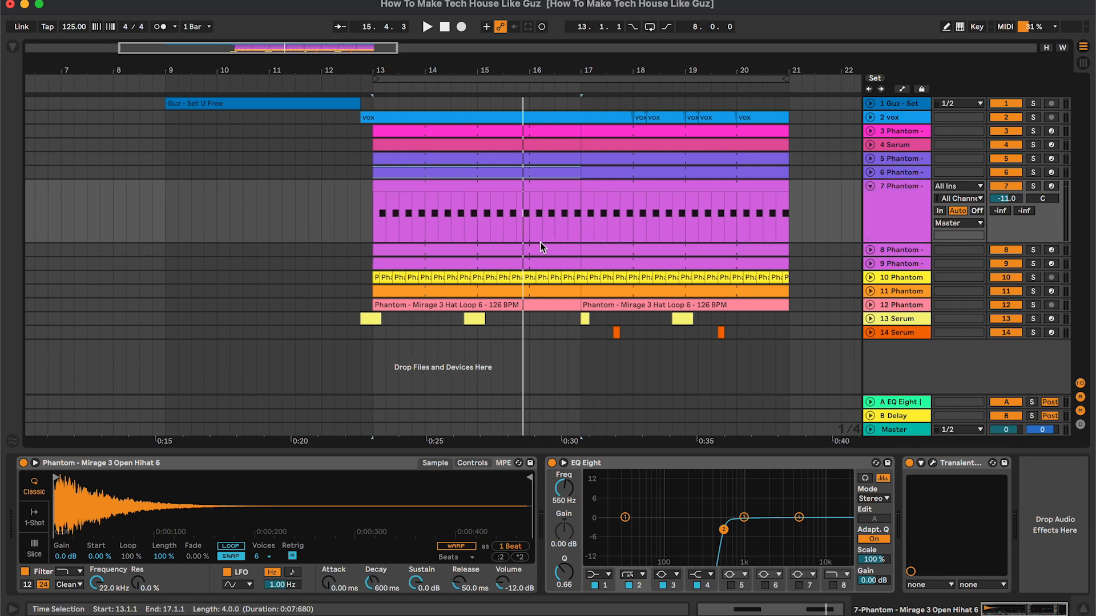
{"action": "left_click", "coordinate": [535, 188]}
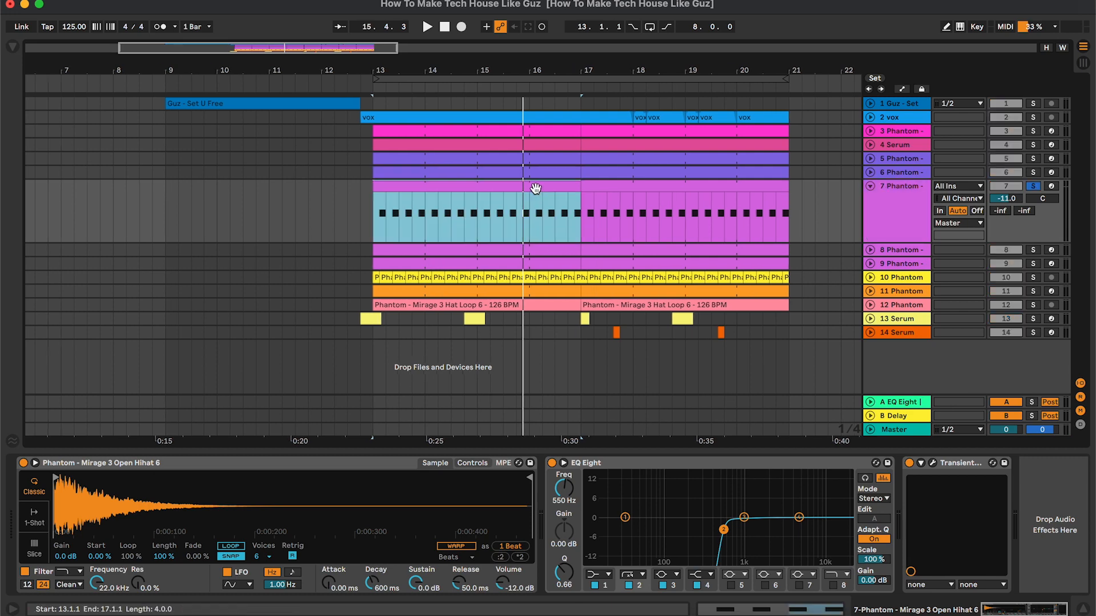
{"action": "key", "text": "space"}
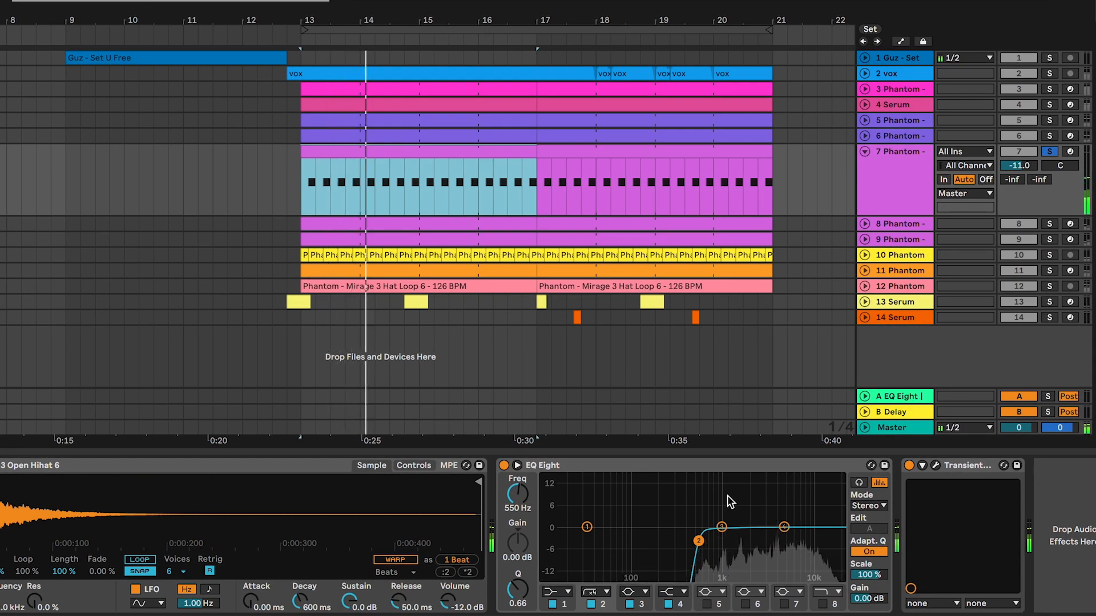
{"action": "left_click", "coordinate": [713, 508]}
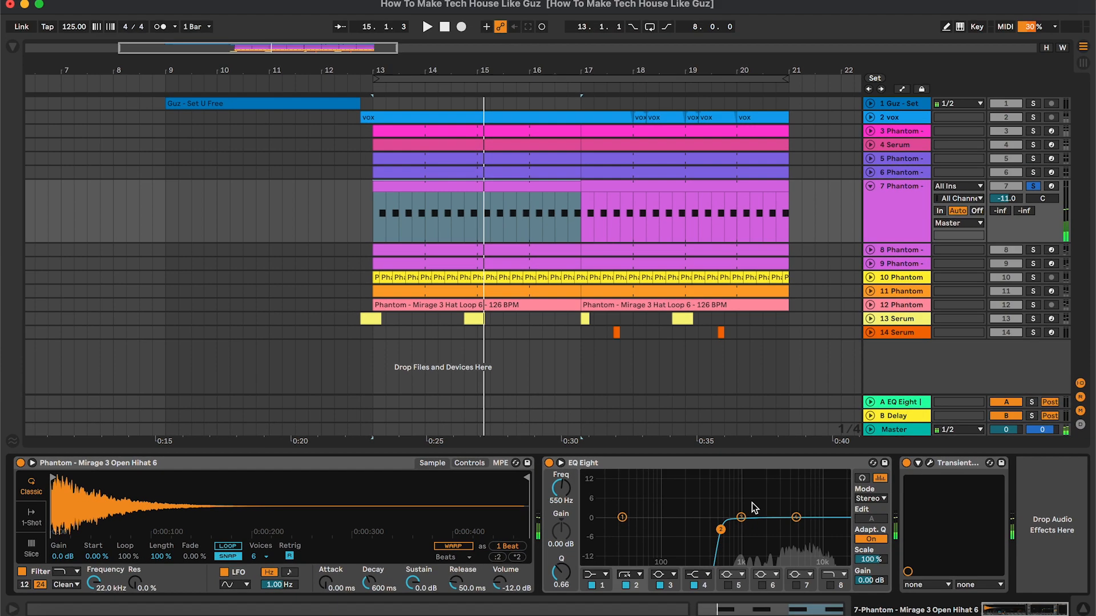
- Open the Open Hihat 6 track's Transient Master window, move it over the arrangement and play the hihat through it
{"action": "left_click", "coordinate": [930, 465]}
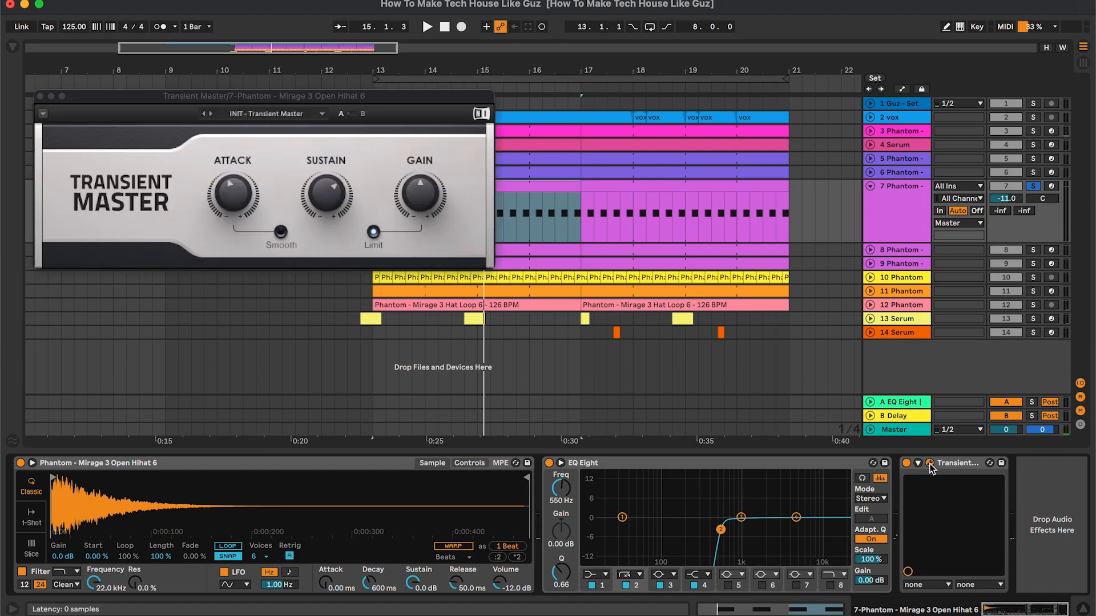
{"action": "left_click_drag", "start_coordinate": [432, 103], "coordinate": [725, 208]}
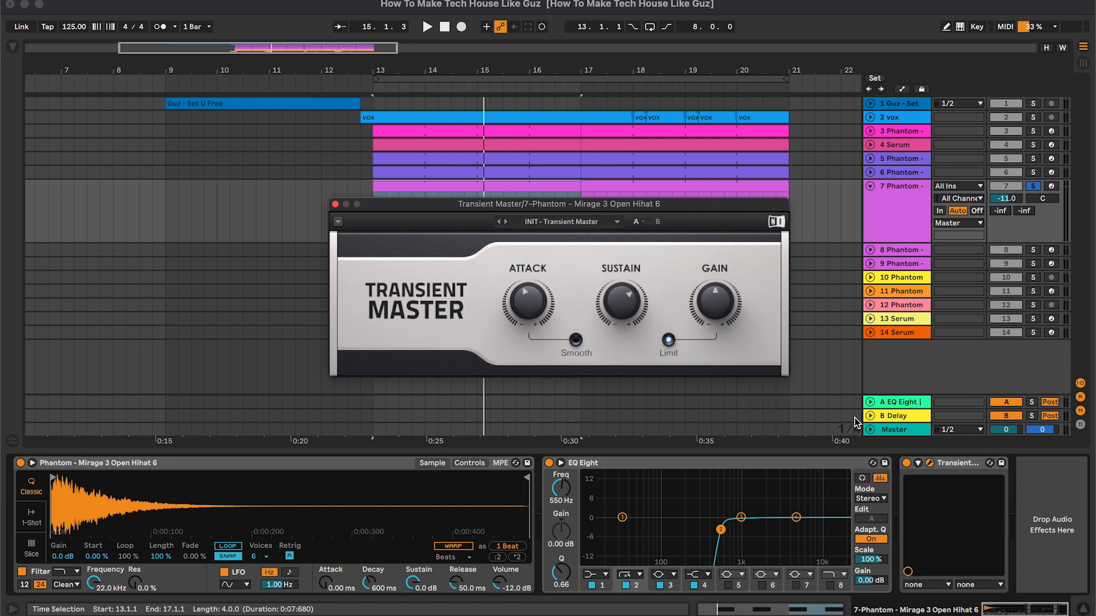
{"action": "key", "text": "space"}
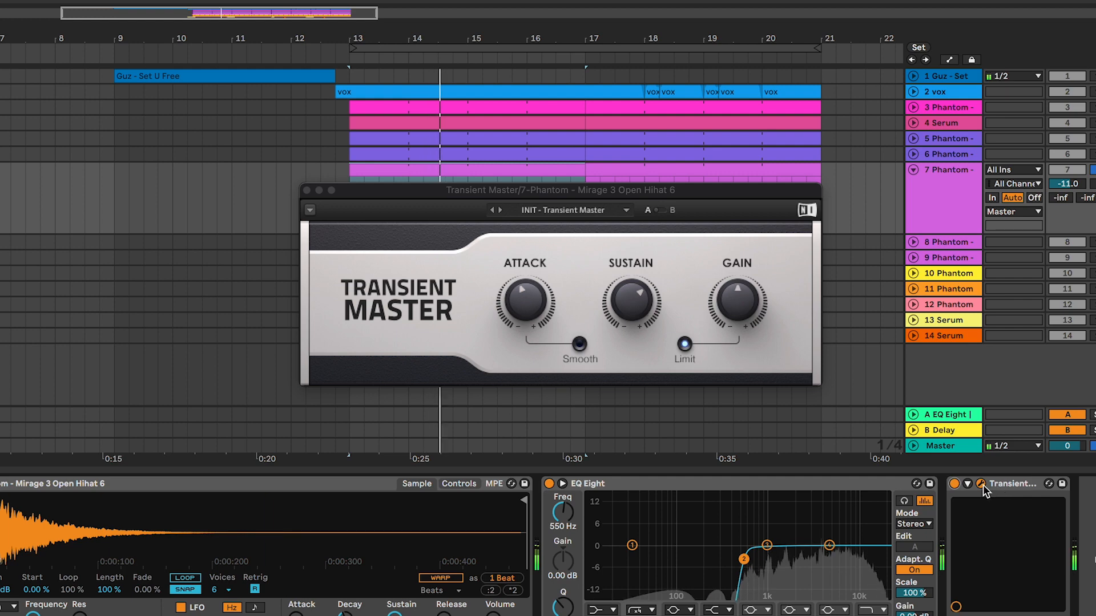
- Unfold the two Open Hihat 17 tracks, 8 and 9, and solo track 8 to compare their left and right panning
{"action": "key", "text": "Down"}
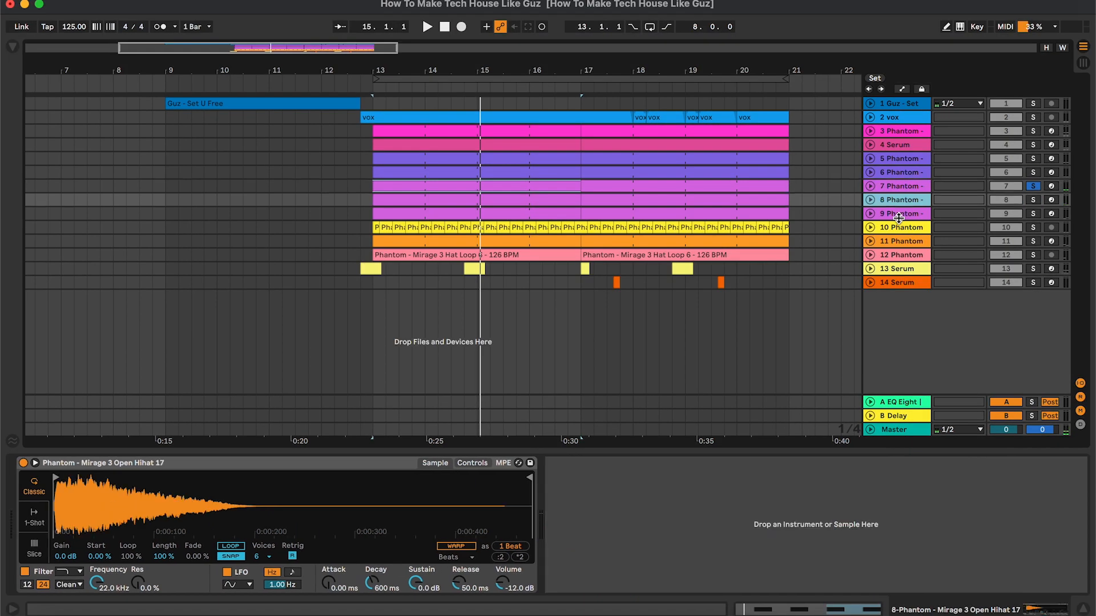
{"action": "key", "text": "u"}
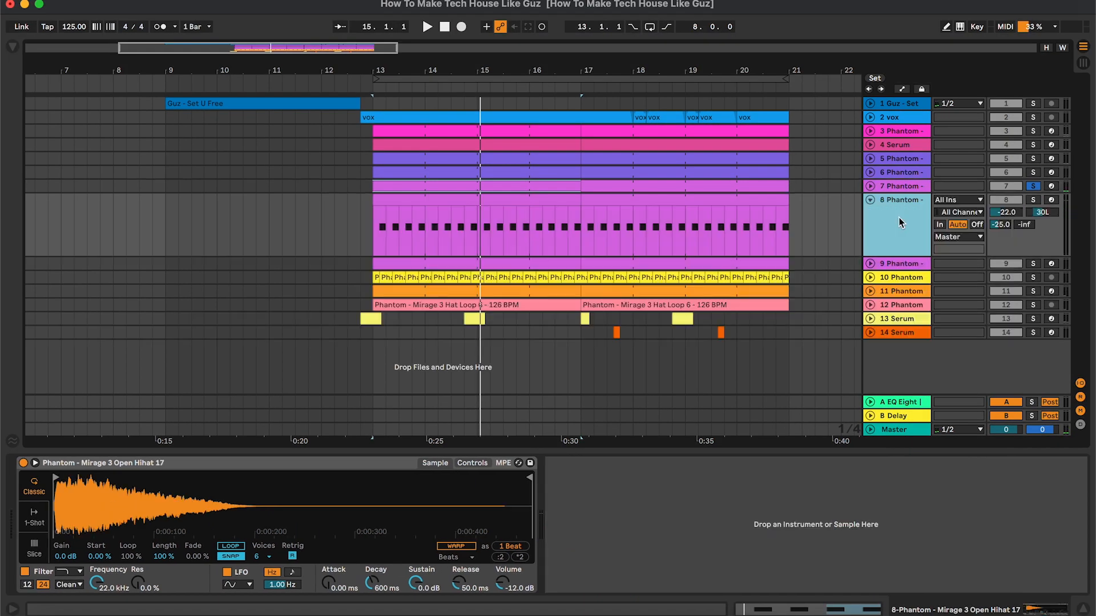
{"action": "left_click", "coordinate": [898, 263]}
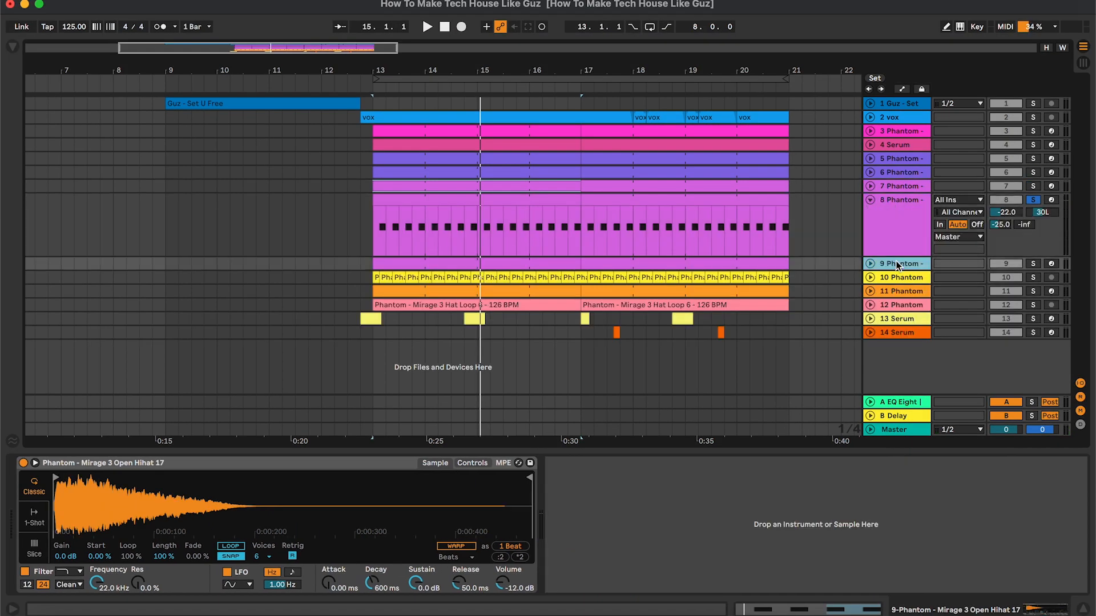
{"action": "key", "text": "u"}
{"action": "left_click", "coordinate": [910, 243]}
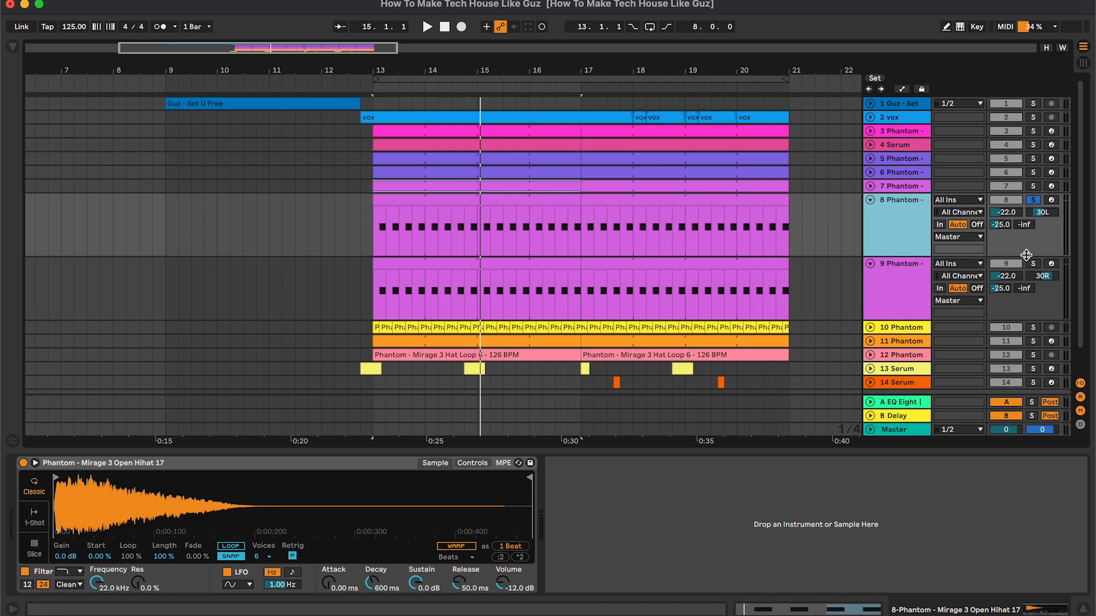
- Play Open Hihat 17 track 8 from bar 13, solo track 9 as well and play both together
{"action": "left_click", "coordinate": [557, 199]}
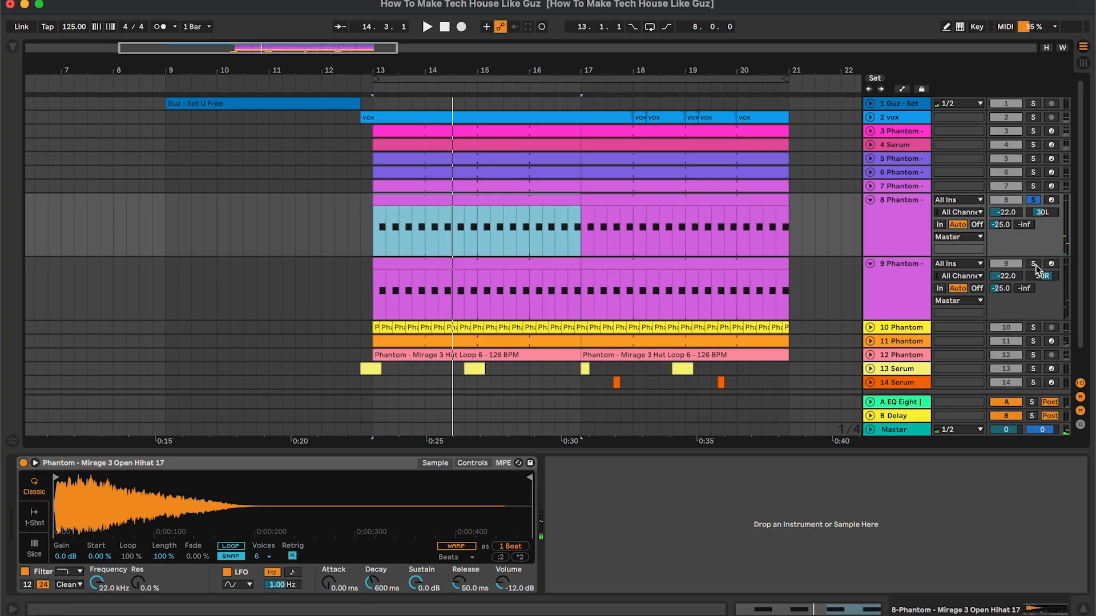
{"action": "left_click", "coordinate": [1034, 264]}
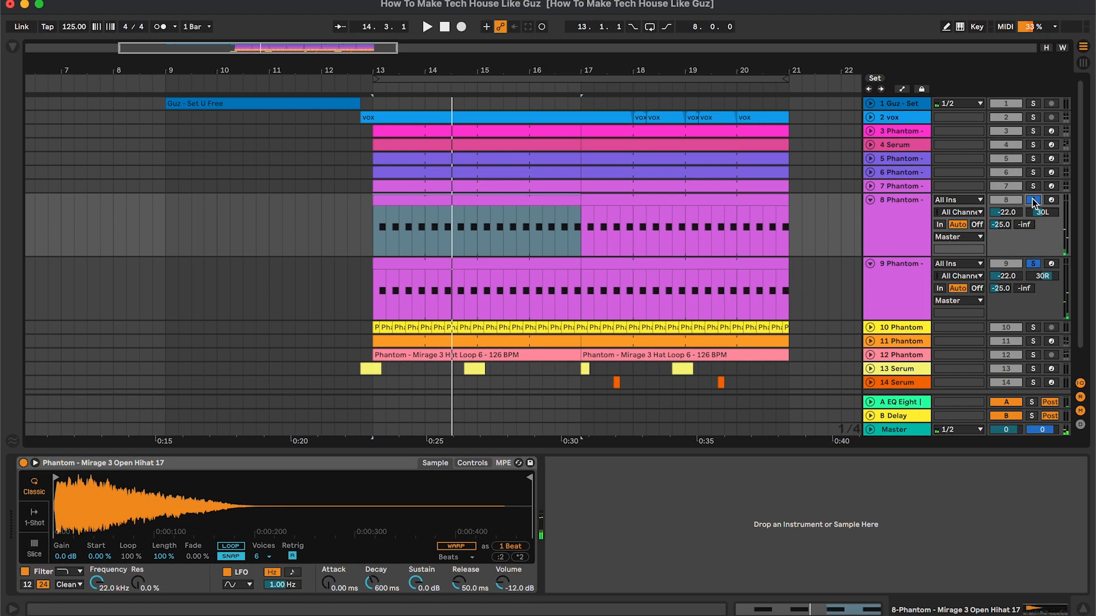
{"action": "left_click", "coordinate": [541, 200]}
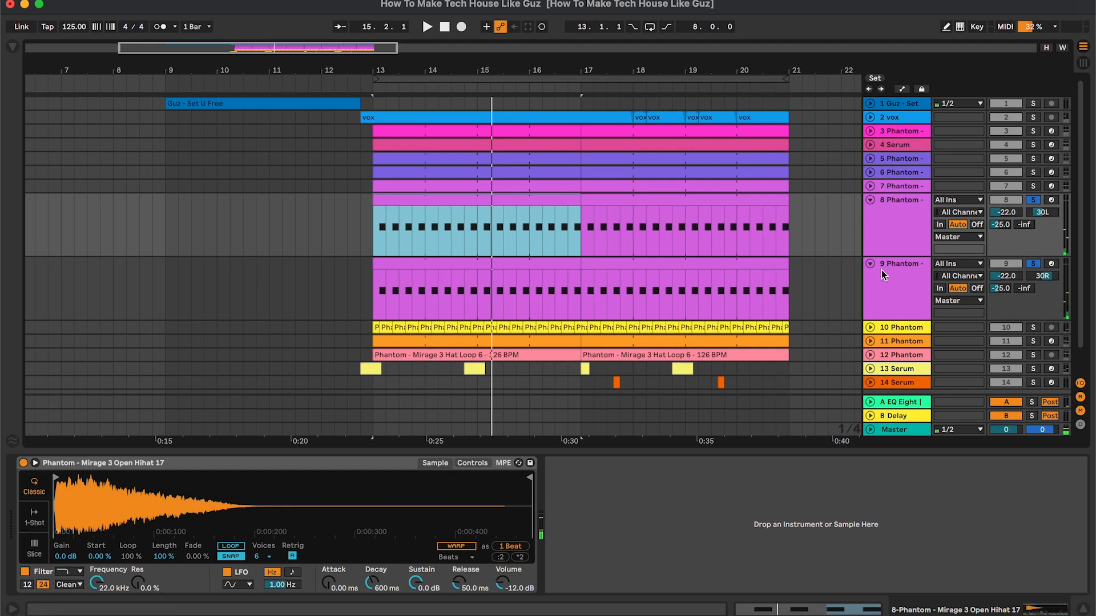
- Fold Open Hihat 17 tracks 8 and 9 and unfold the Ride 9 track to show its waveform and effects
{"action": "left_click", "coordinate": [883, 206]}
{"action": "key", "text": "u"}
{"action": "left_click", "coordinate": [895, 227]}
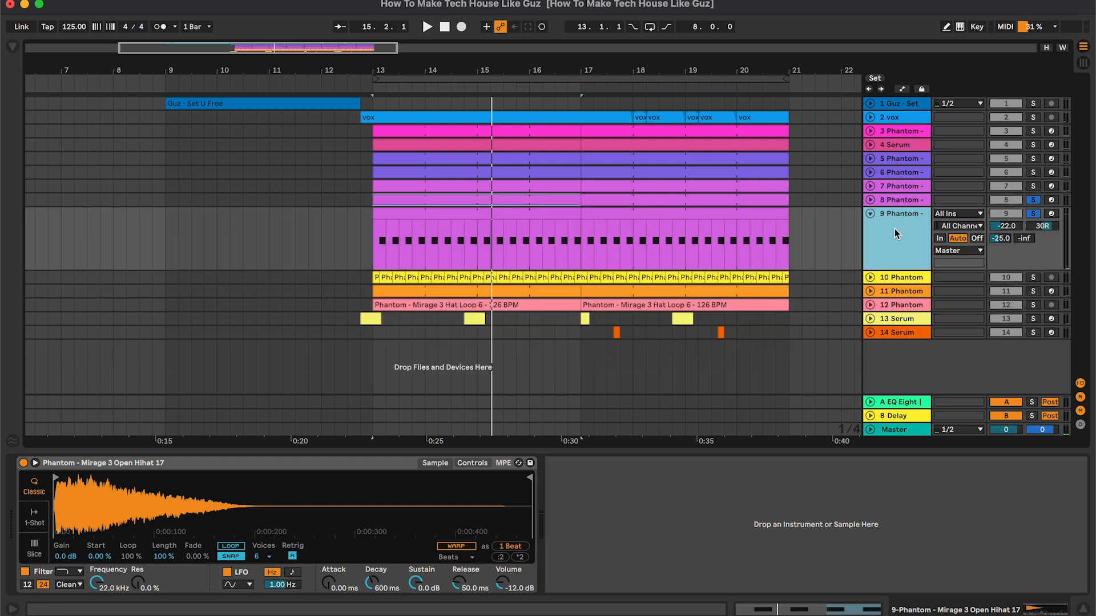
{"action": "key", "text": "u"}
{"action": "left_click", "coordinate": [902, 231]}
{"action": "key", "text": "u"}
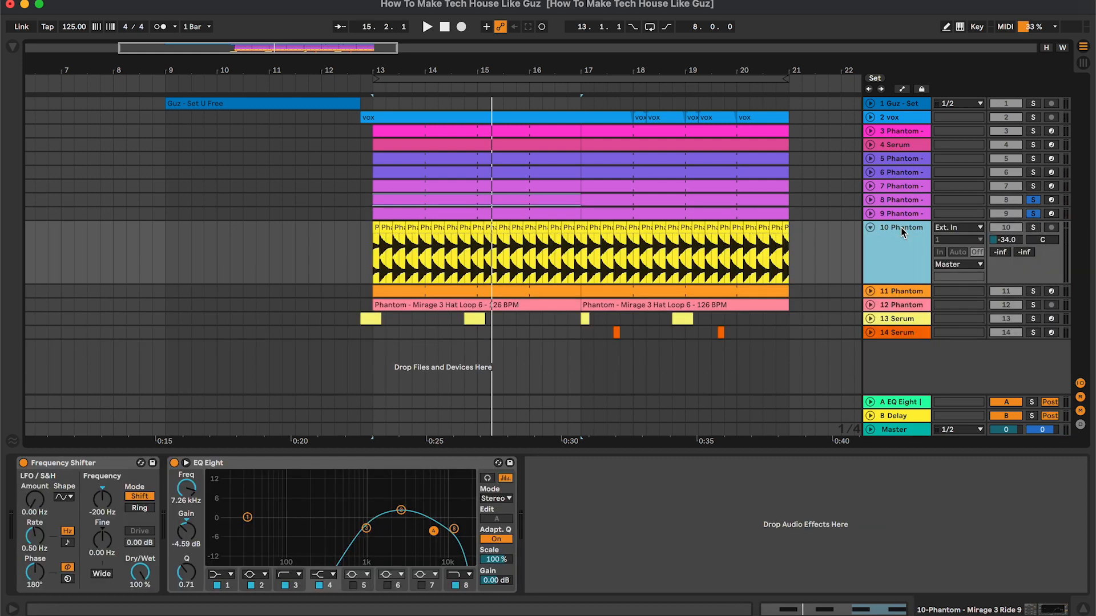
- Play the soloed Ride 9 track from bar 13 and select its Frequency Shifter
{"action": "left_click", "coordinate": [375, 252]}
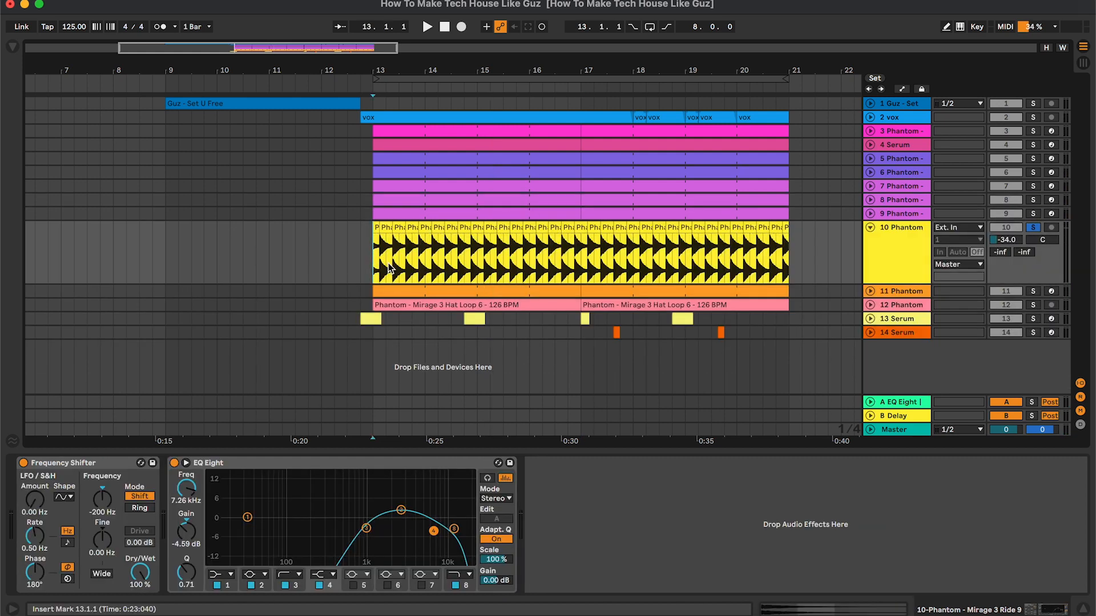
{"action": "key", "text": "space"}
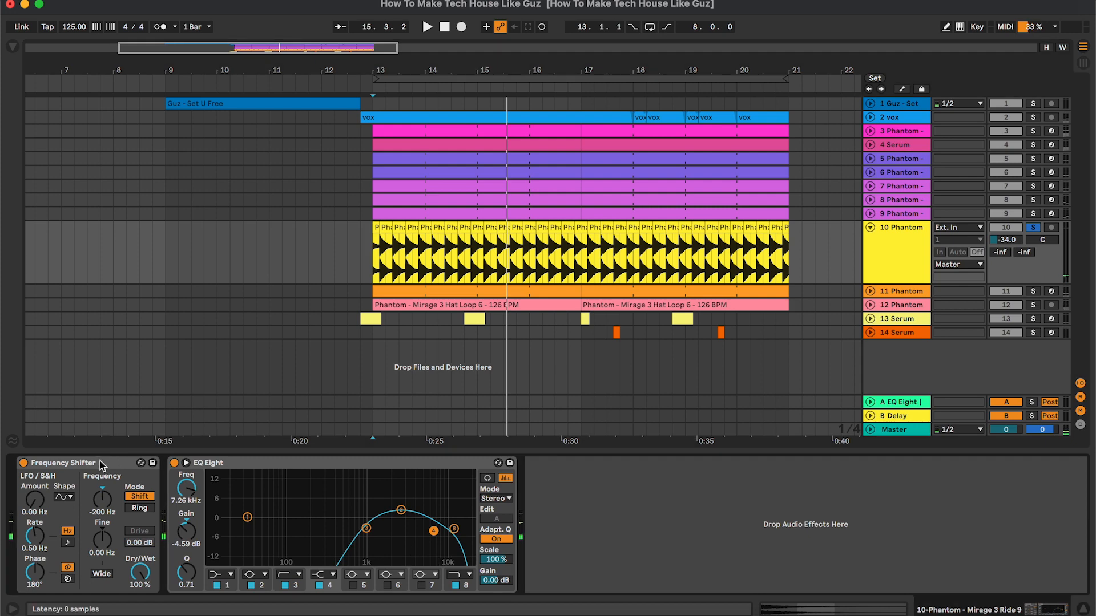
{"action": "left_click", "coordinate": [100, 461]}
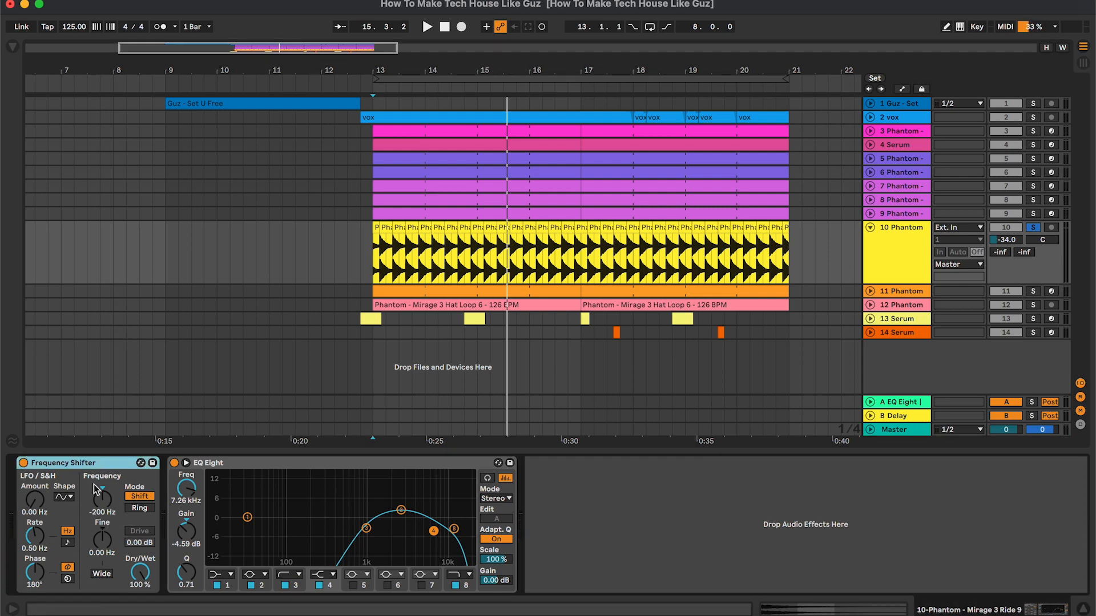
- Play the soloed Ride 9 track with its Frequency Shifter bypassed and switched back on to compare the sound
{"action": "left_click", "coordinate": [23, 463]}
{"action": "key", "text": "space"}
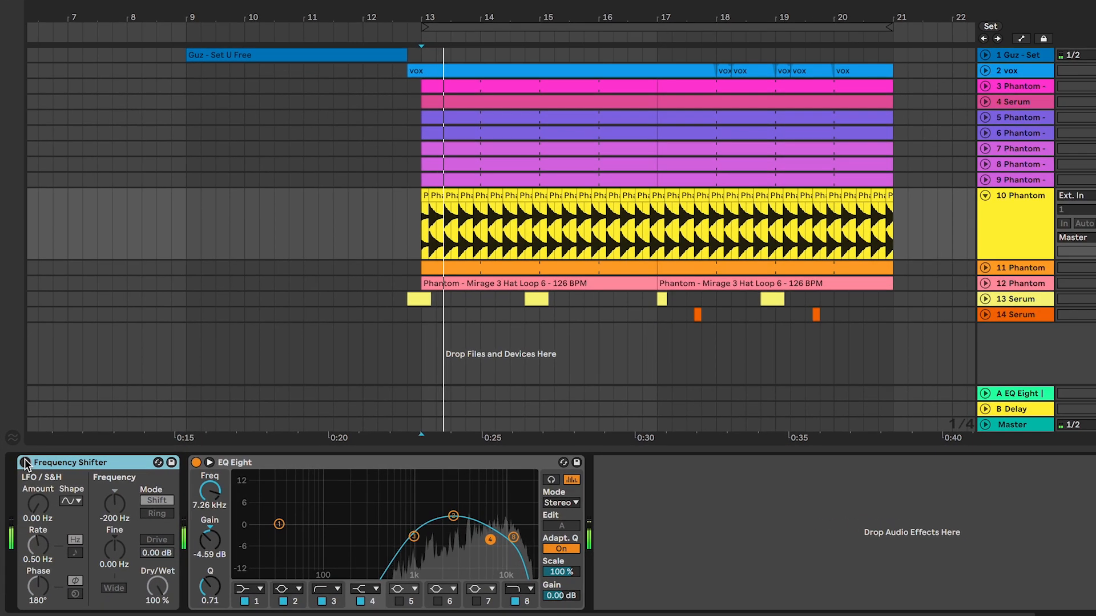
{"action": "left_click", "coordinate": [24, 463]}
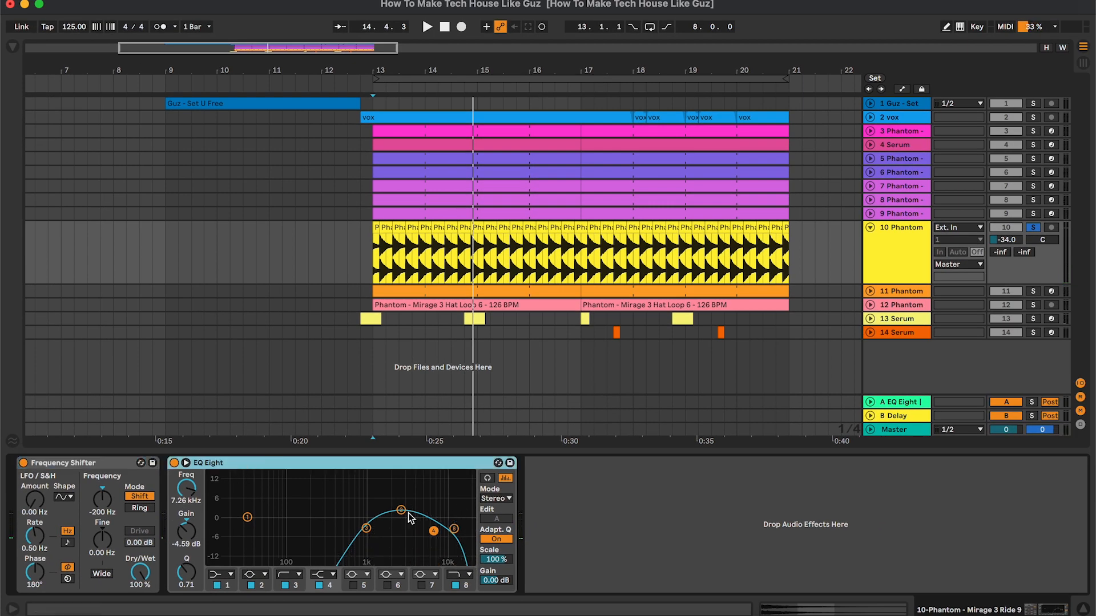
{"action": "key", "text": "space"}
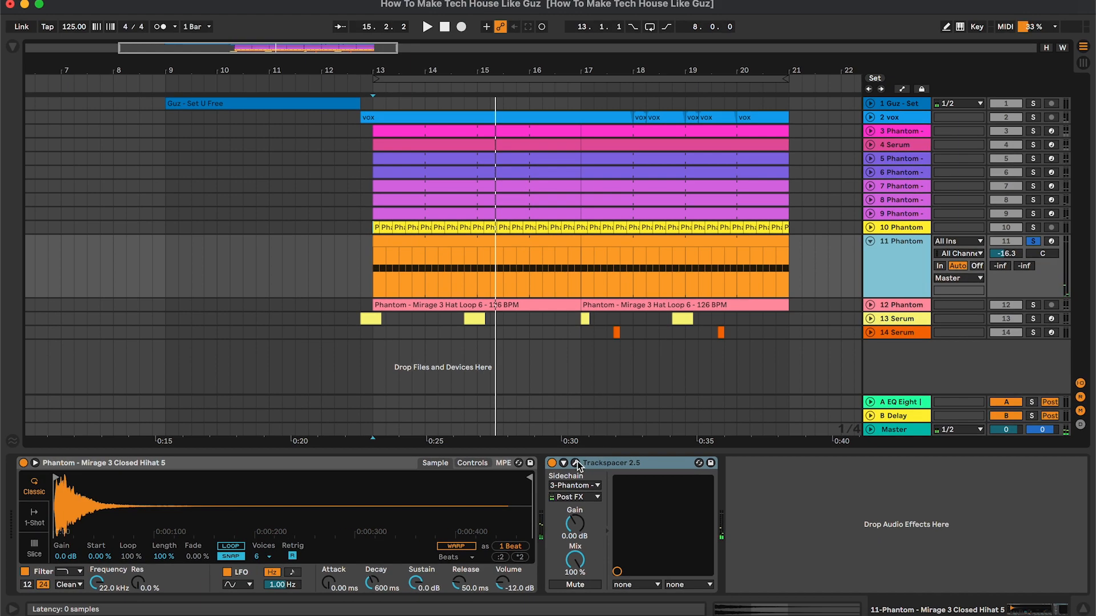
- Show the Trackspacer 2.5 settings on the Closed Hihat 5 track, move the plugin window clear and close it
{"action": "left_click", "coordinate": [576, 463]}
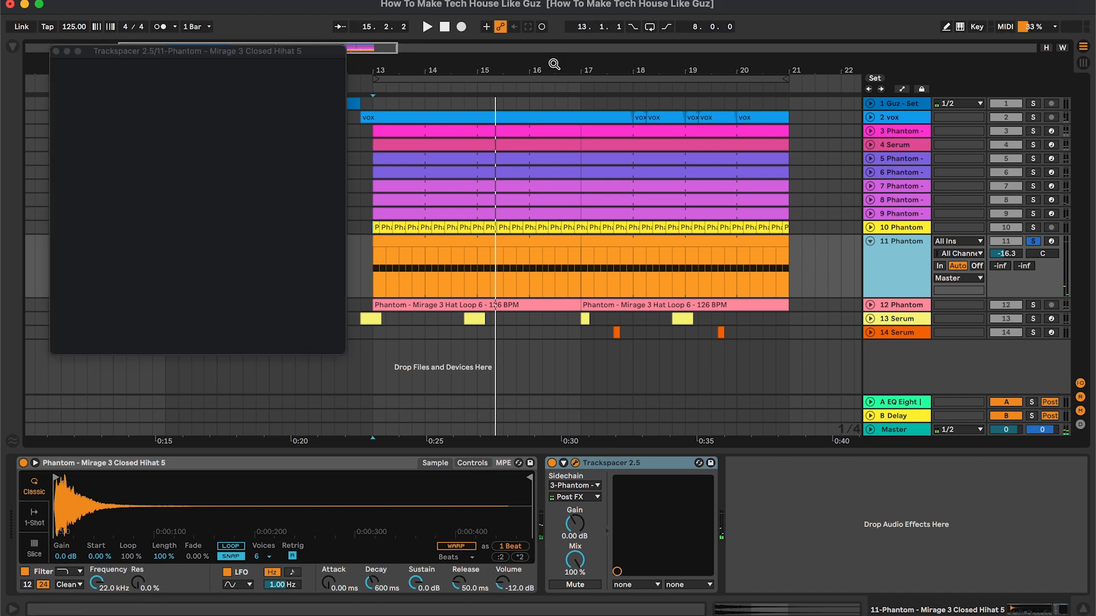
{"action": "left_click_drag", "start_coordinate": [235, 45], "coordinate": [710, 107]}
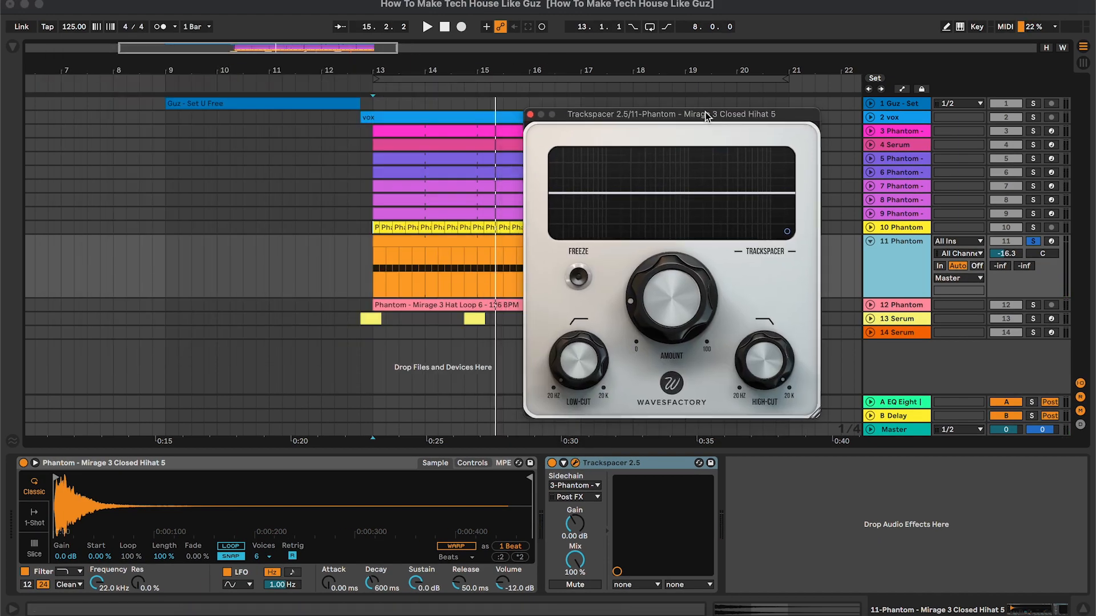
{"action": "left_click", "coordinate": [531, 114]}
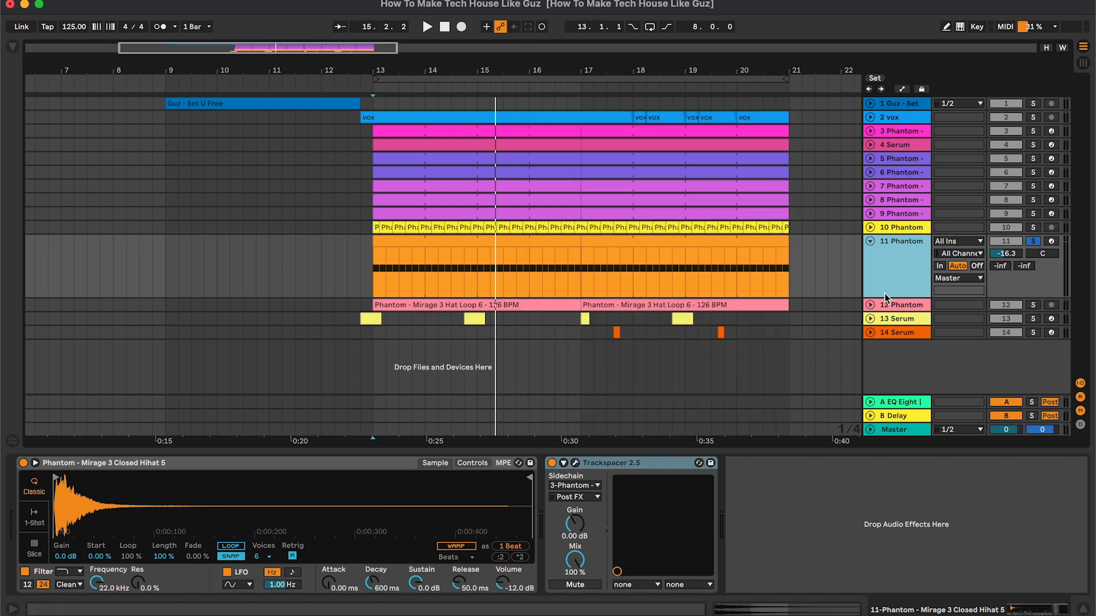
- Play the soloed Hat Loop 6 track from bar 13 and lower its volume to -18.6 dB
{"action": "left_click", "coordinate": [890, 303]}
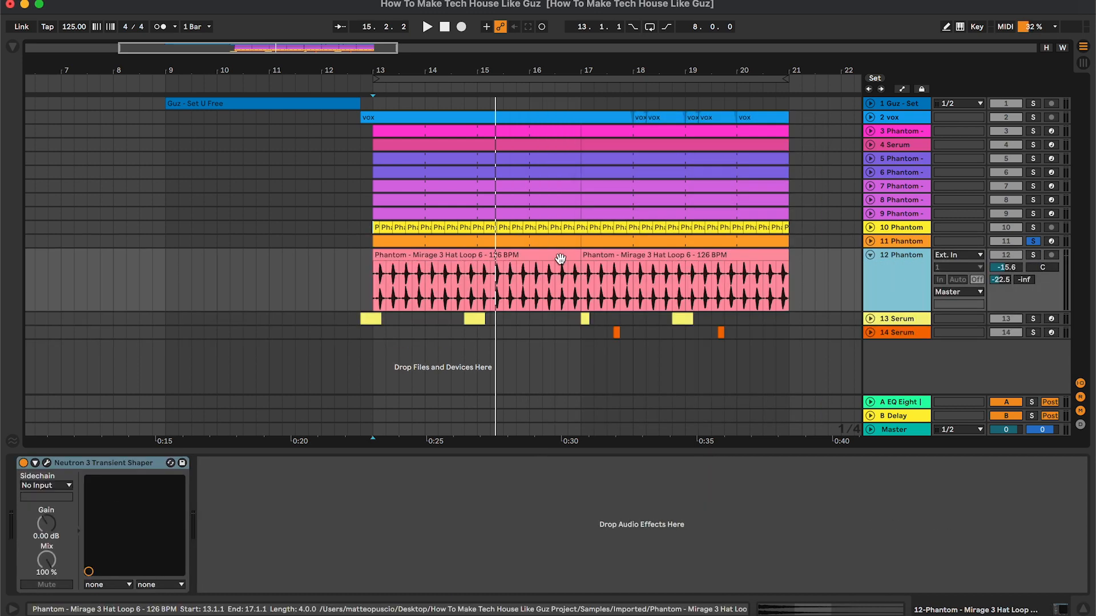
{"action": "left_click", "coordinate": [508, 251]}
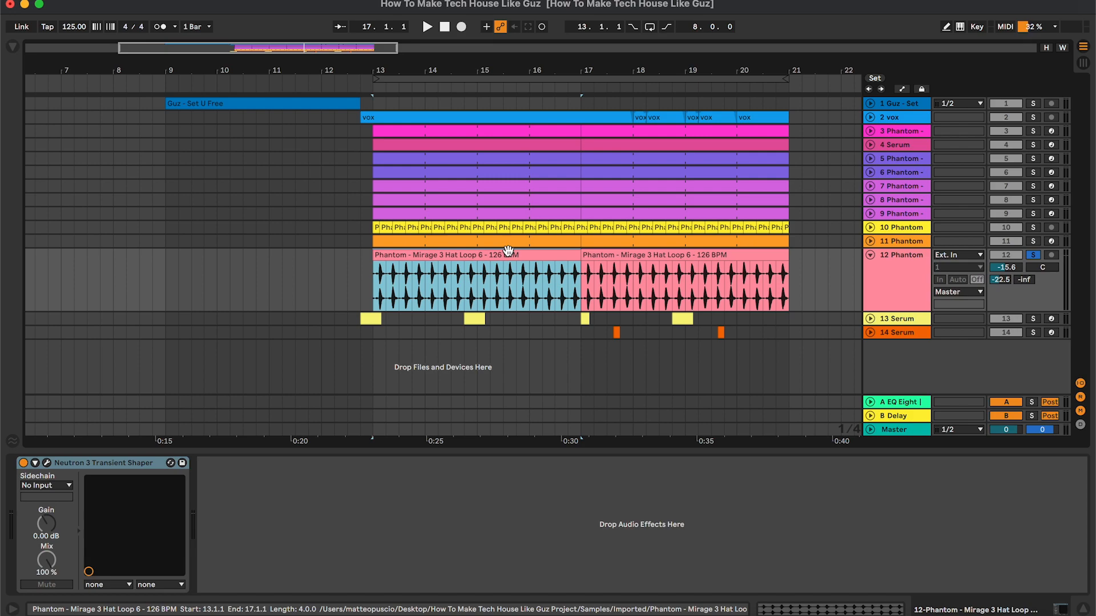
{"action": "key", "text": "space"}
{"action": "left_click", "coordinate": [1015, 267]}
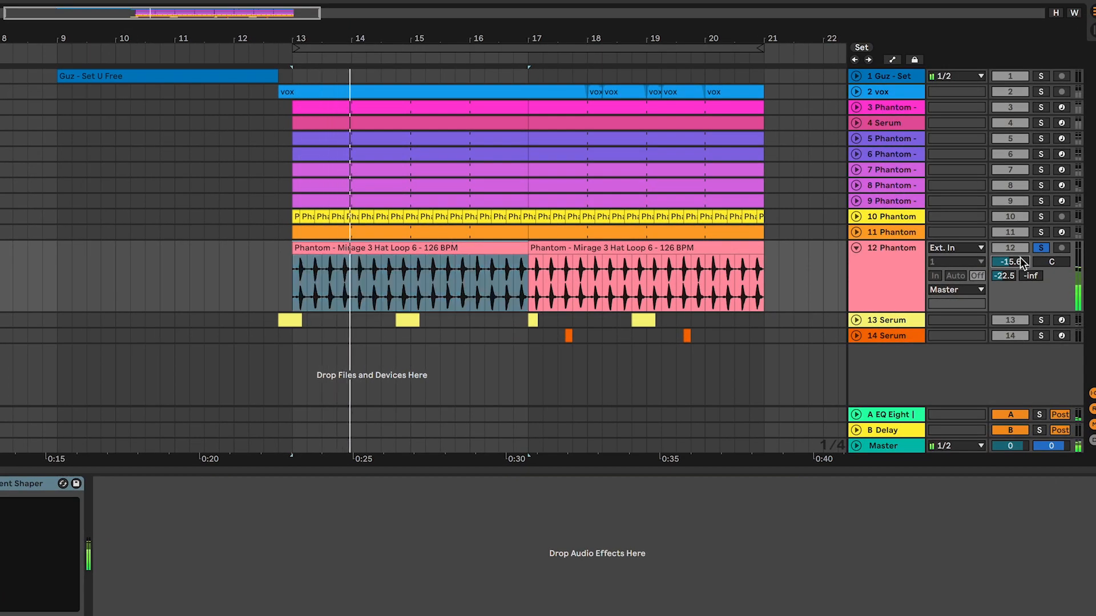
{"action": "left_click_drag", "start_coordinate": [1020, 258], "coordinate": [1020, 262]}
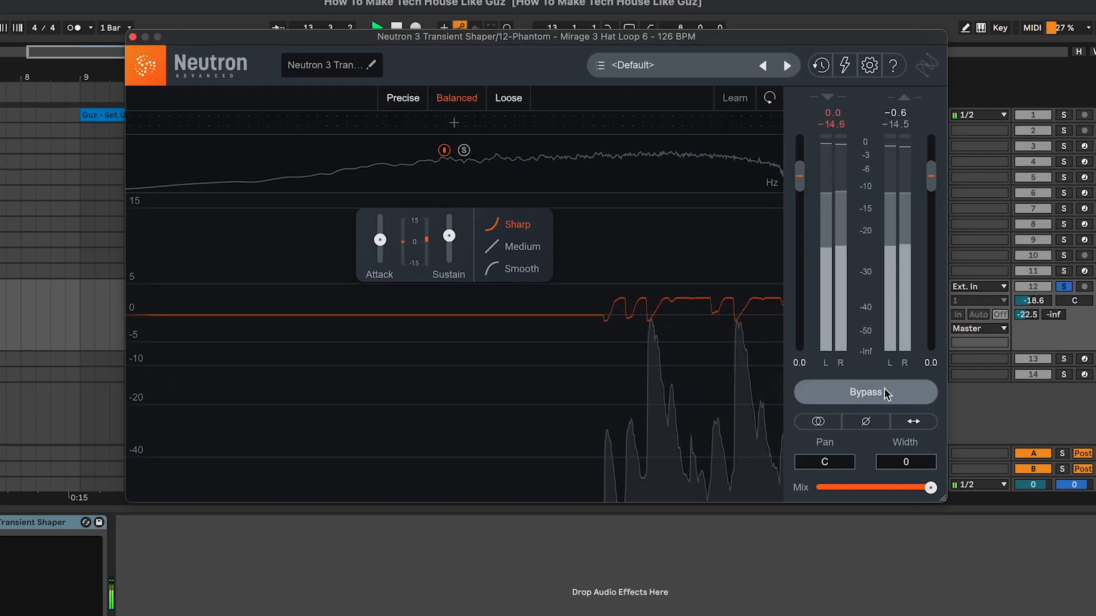
- Compare the hat loop with Neutron 3 Transient Shaper bypassed and active, and close the plugin window
{"action": "left_click", "coordinate": [874, 348]}
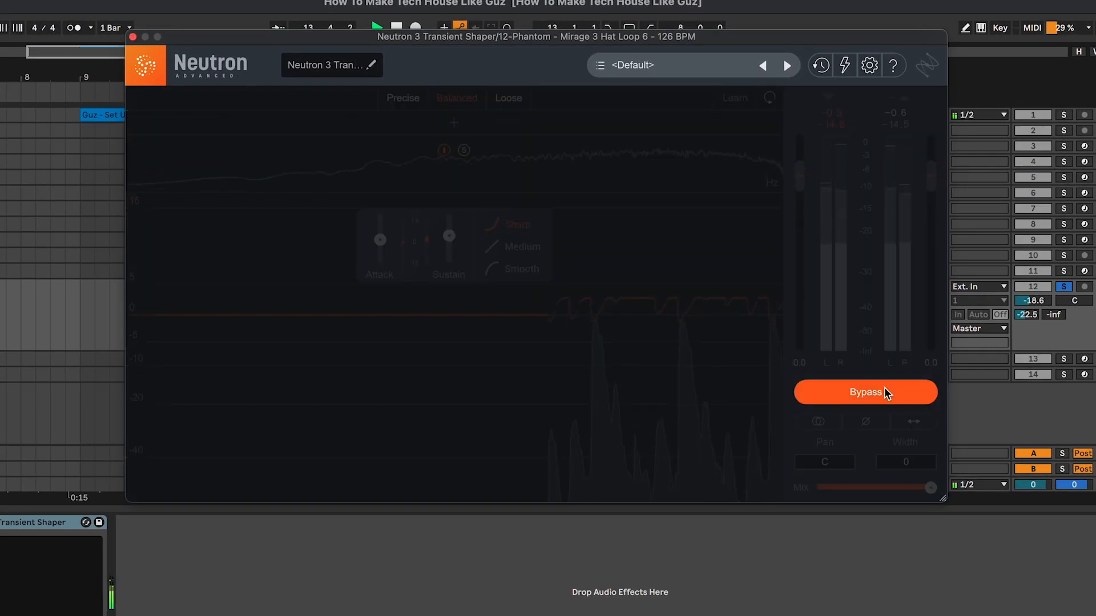
{"action": "left_click", "coordinate": [885, 388]}
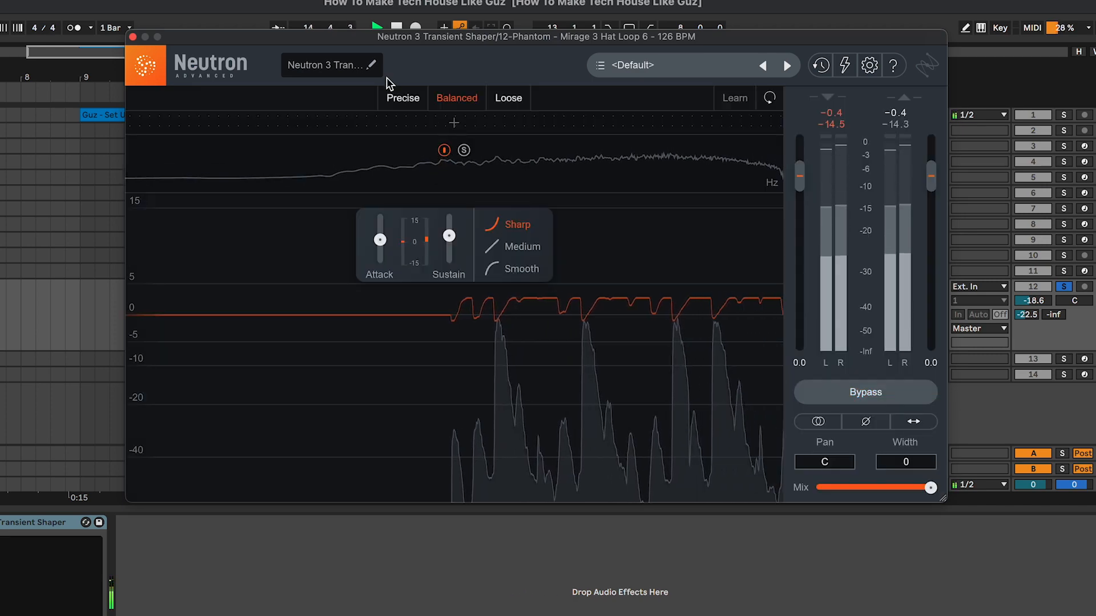
{"action": "left_click", "coordinate": [132, 36]}
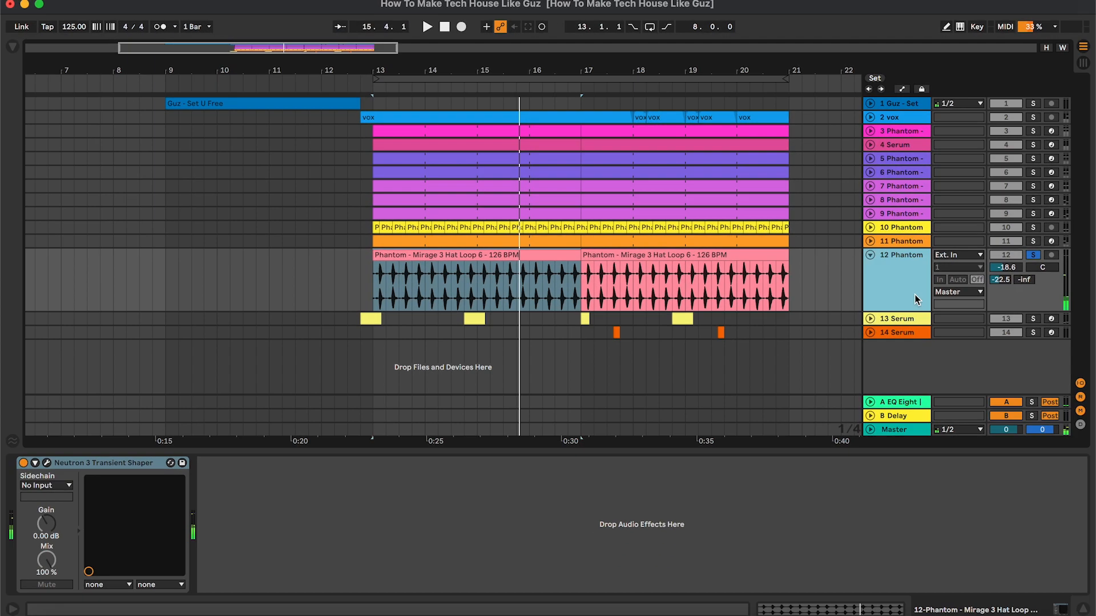
- Fold the Hat Loop 6 track and unfold and solo Serum track 13
{"action": "key", "text": "u"}
{"action": "left_click", "coordinate": [894, 270]}
{"action": "key", "text": "u"}
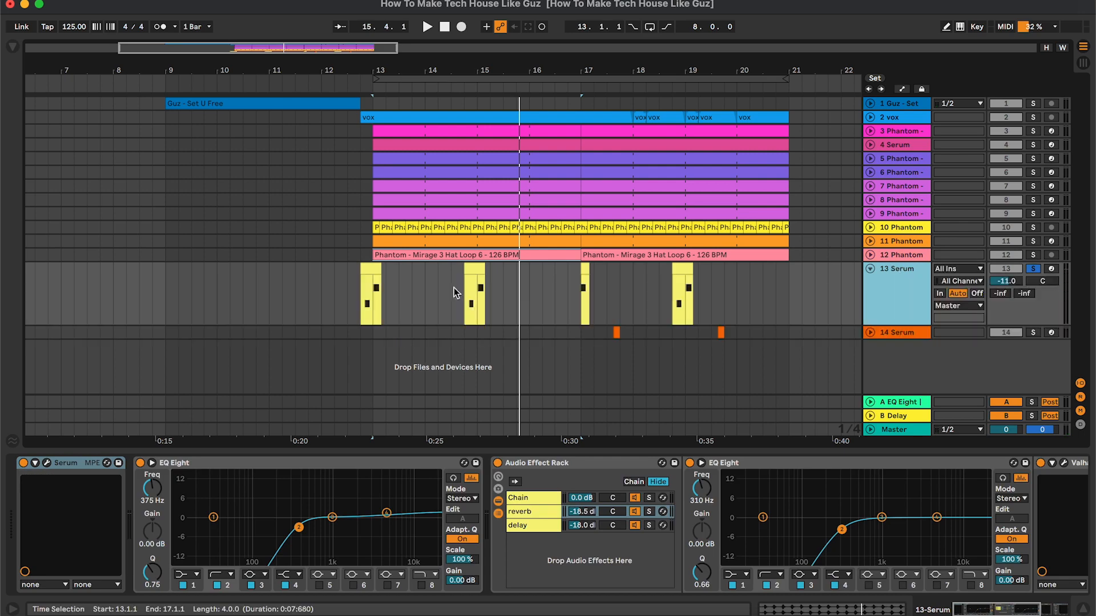
- Zoom in on the first clip of Serum track 13 and view its LEAD - Memory patch in the synth window
{"action": "left_click", "coordinate": [366, 292]}
{"action": "key", "text": "z"}
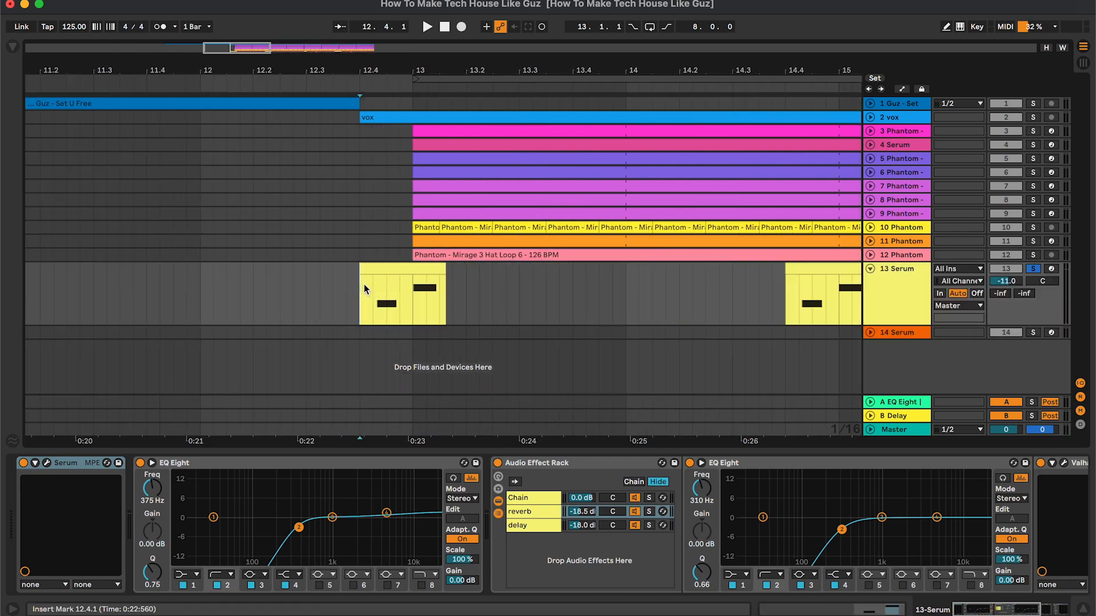
{"action": "double_click", "coordinate": [456, 266]}
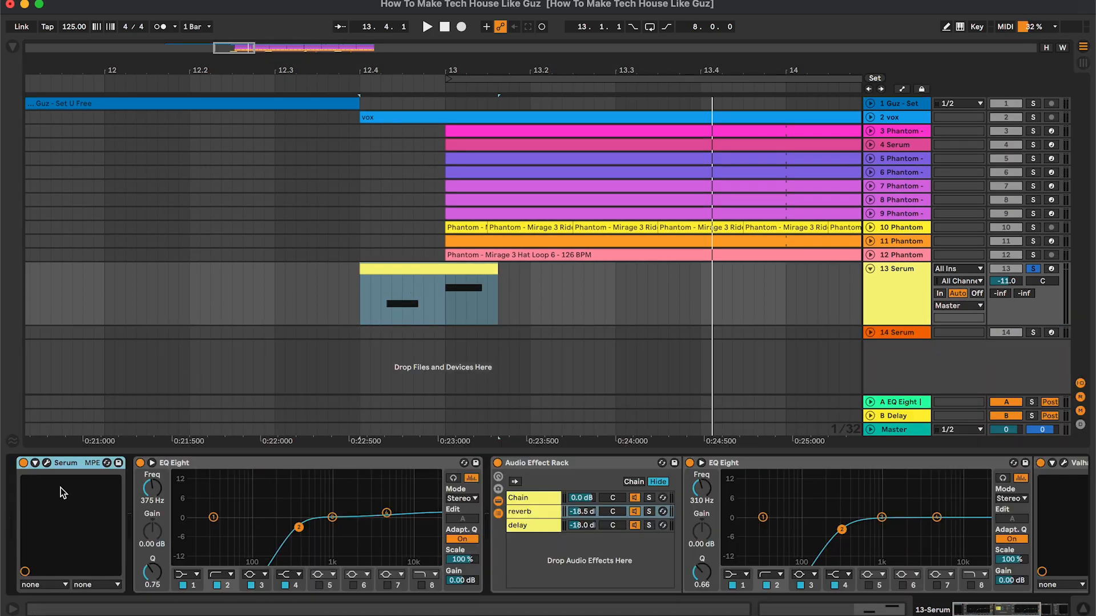
{"action": "left_click", "coordinate": [47, 463]}
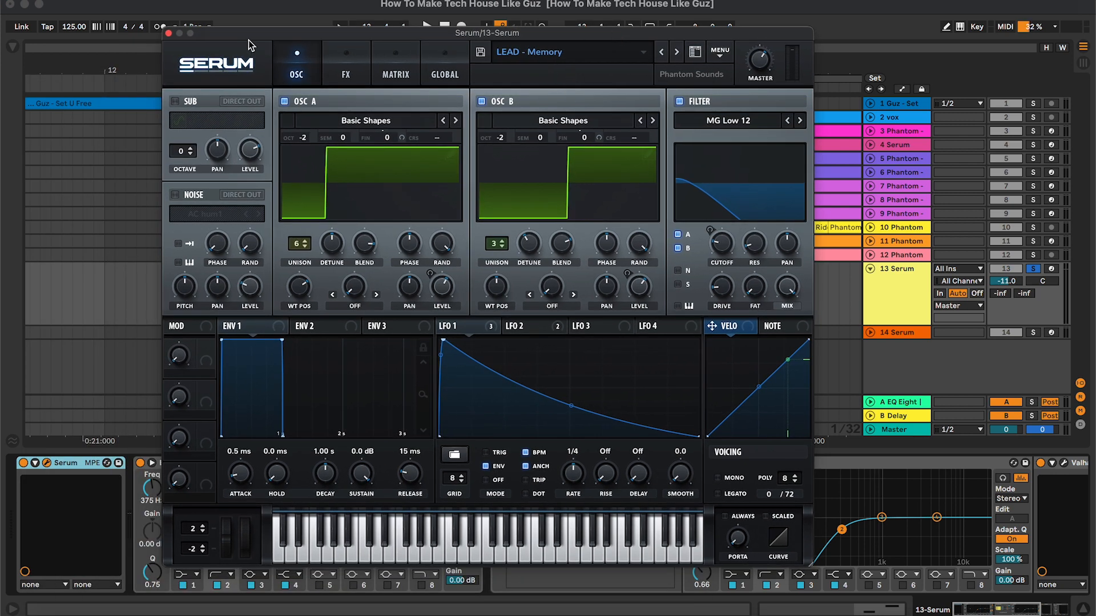
{"action": "left_click", "coordinate": [168, 33]}
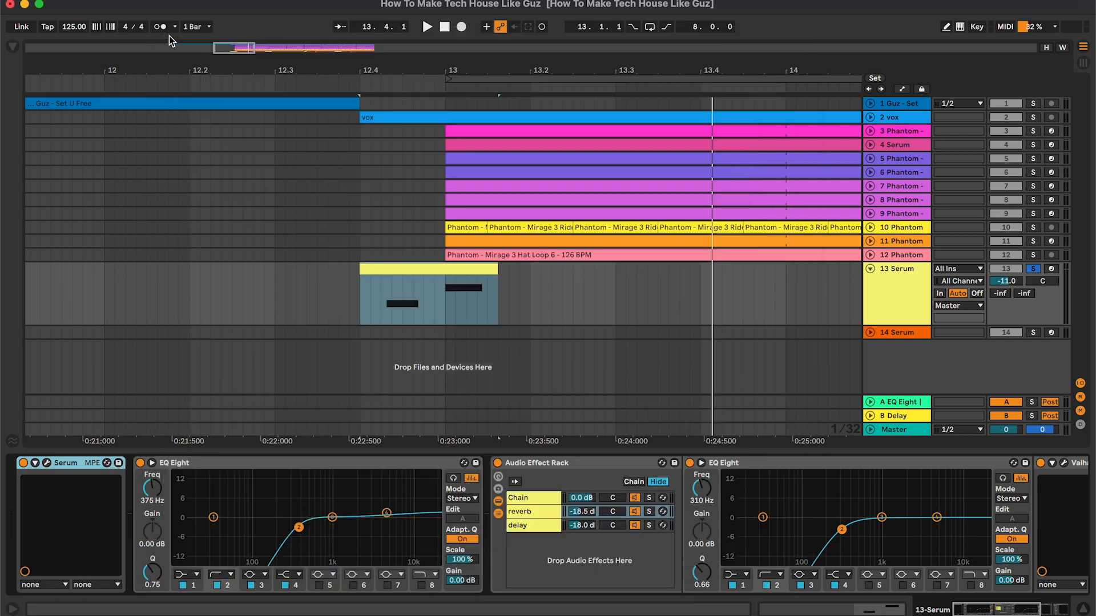
- Play the first Serum 13 clip with its first EQ Eight bypassed and re-enabled, and stop playback
{"action": "left_click", "coordinate": [344, 464]}
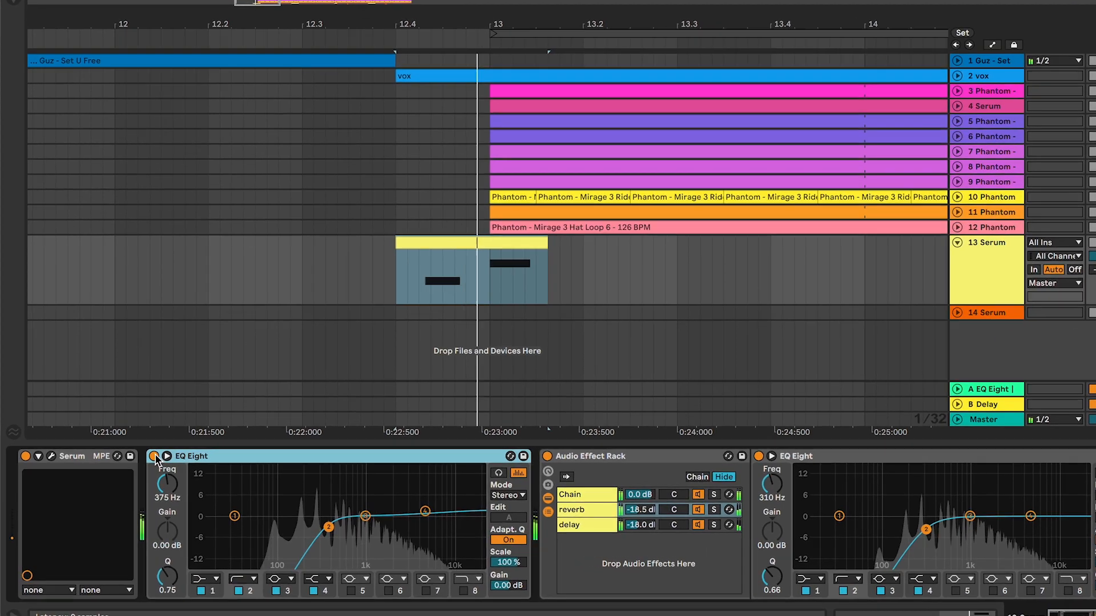
{"action": "left_click", "coordinate": [141, 463]}
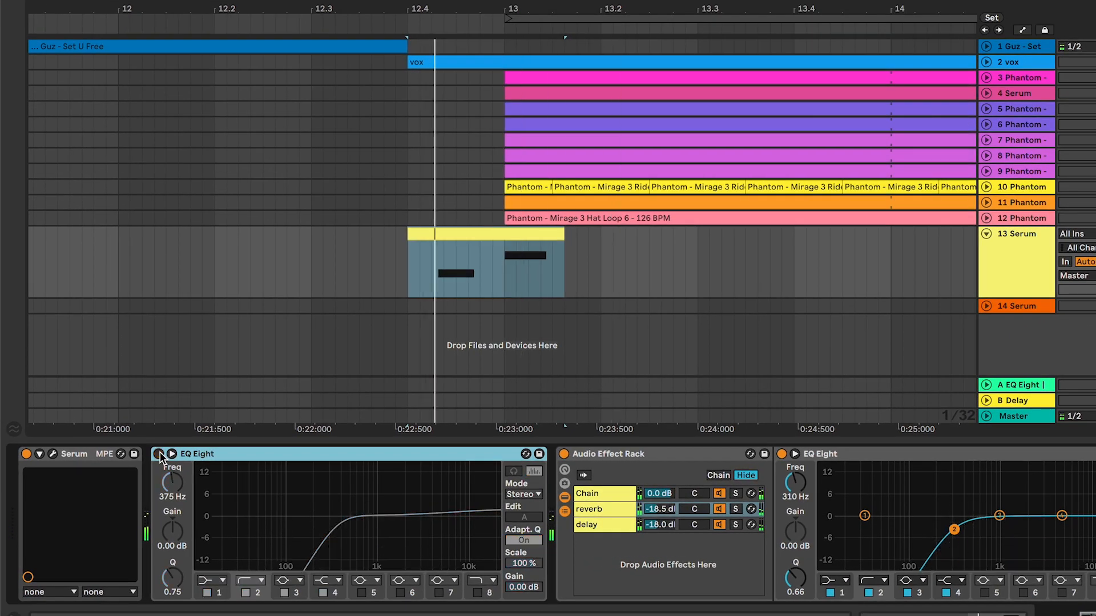
{"action": "left_click", "coordinate": [160, 452]}
{"action": "scroll", "coordinate": [487, 482], "scroll_direction": "right", "scroll_amount": 2}
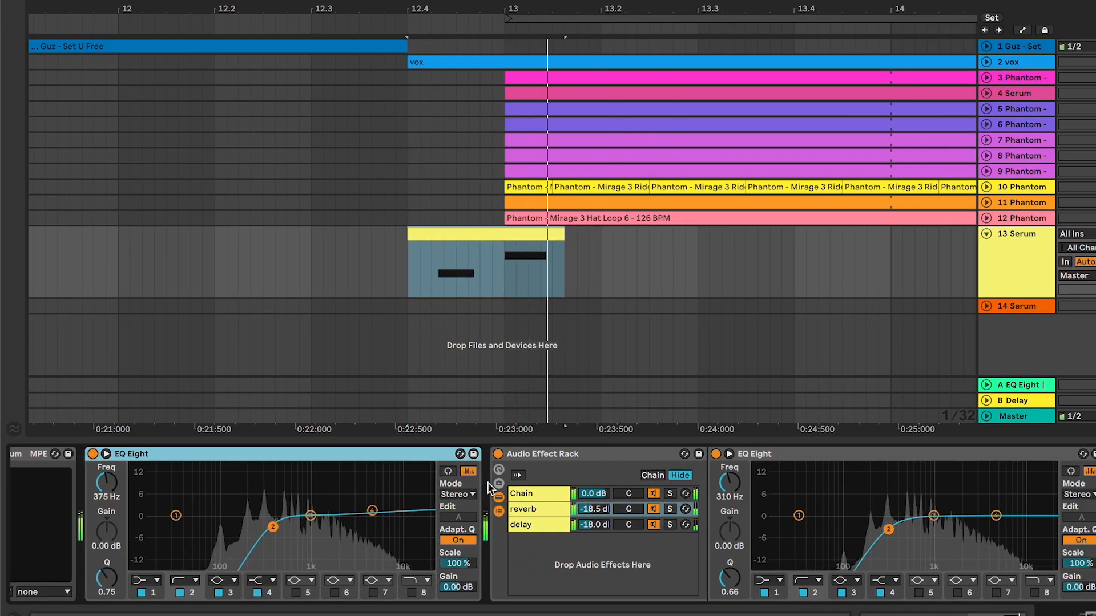
{"action": "scroll", "coordinate": [487, 481], "scroll_direction": "right", "scroll_amount": 2}
{"action": "key", "text": "space"}
- Step through the Chain, reverb and delay chains of the Audio Effect Rack, ending on the reverb chain
{"action": "left_click", "coordinate": [625, 454]}
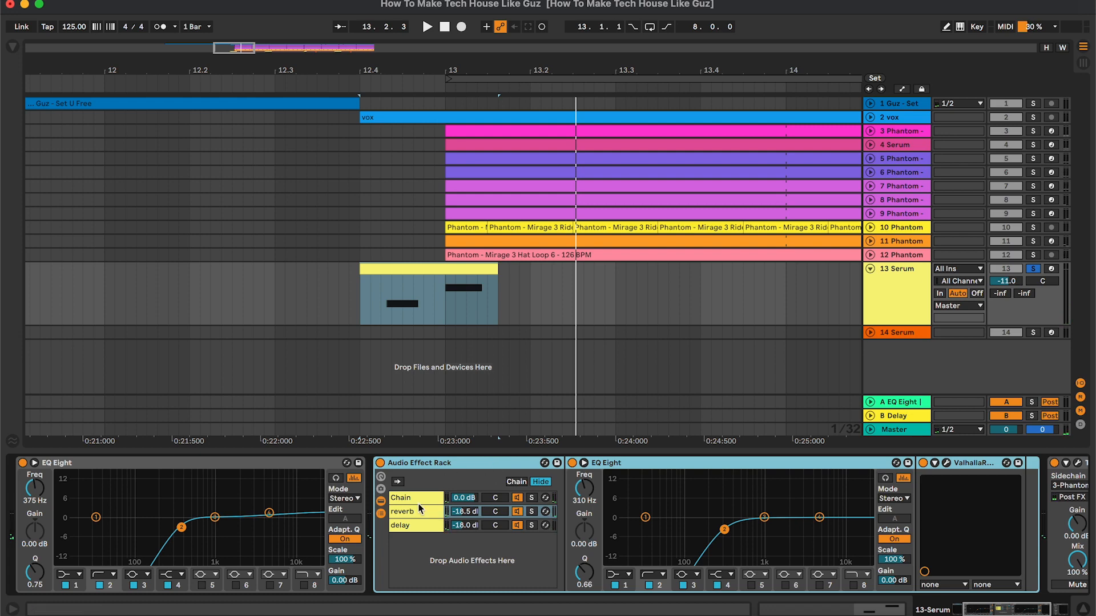
{"action": "left_click", "coordinate": [420, 500]}
{"action": "key", "text": "Down"}
{"action": "key", "text": "Down"}
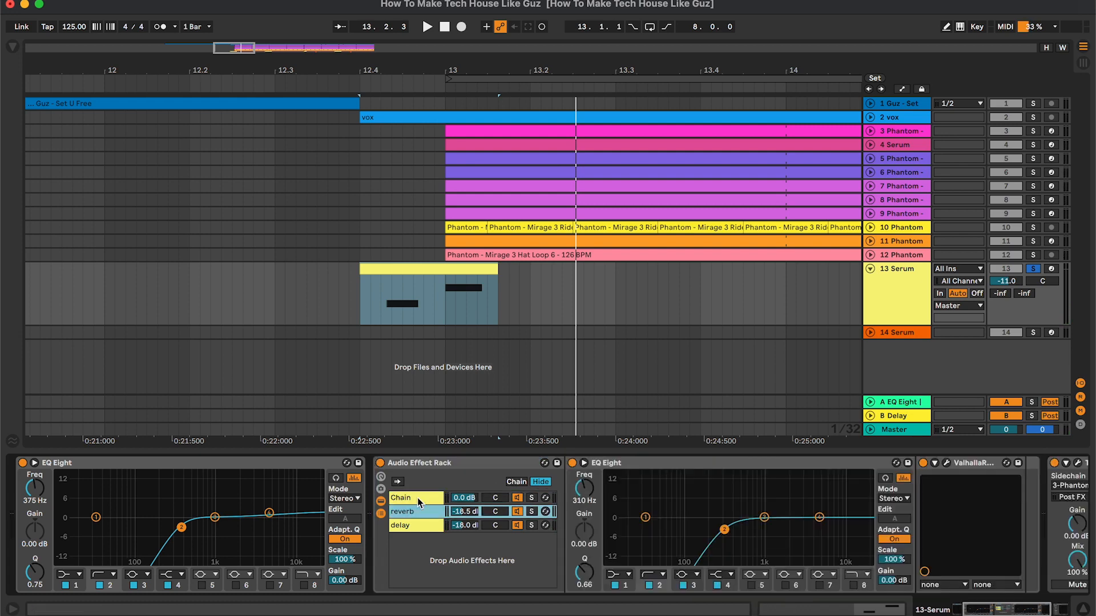
{"action": "key", "text": "Up"}
{"action": "key", "text": "Up"}
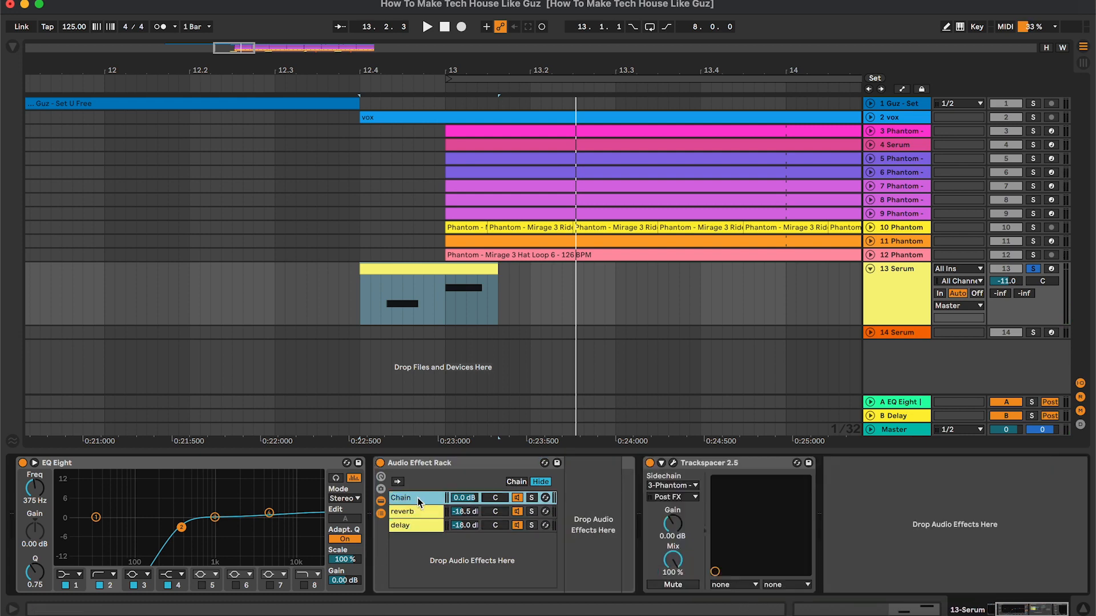
{"action": "key", "text": "Down"}
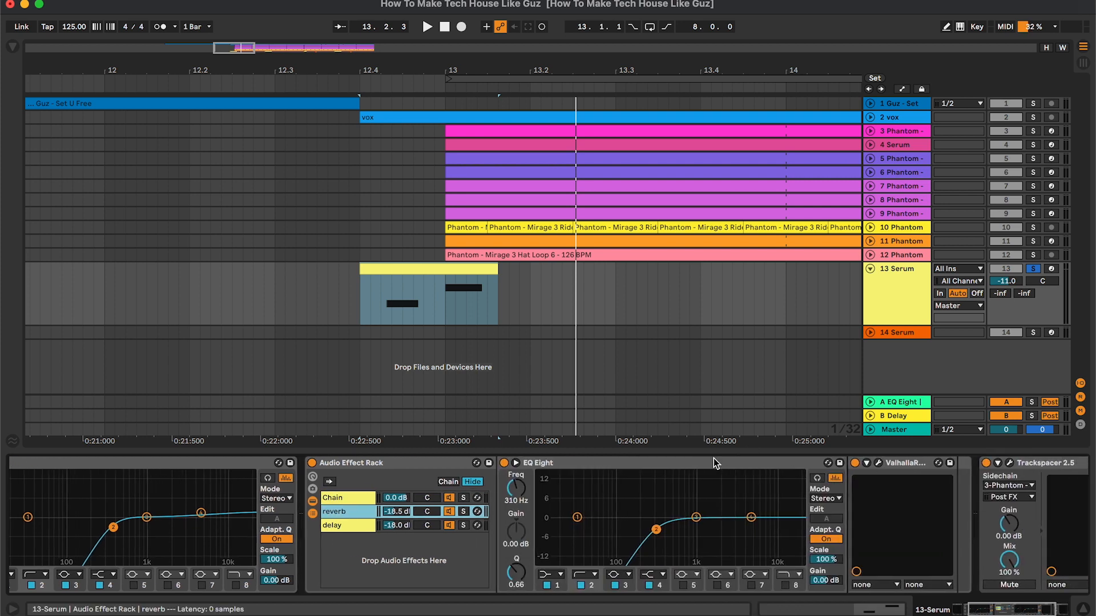
- Show the ValhallaRoom settings of the reverb chain, audition that chain soloed on the Serum clip and close the plugin window
{"action": "left_click", "coordinate": [878, 464]}
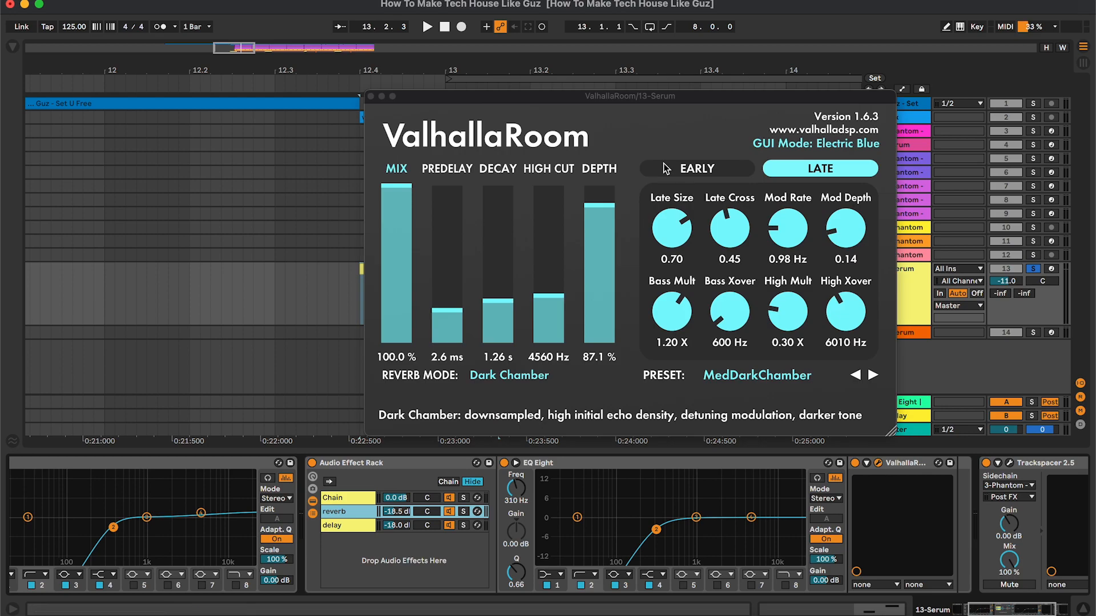
{"action": "left_click_drag", "start_coordinate": [655, 105], "coordinate": [619, 87]}
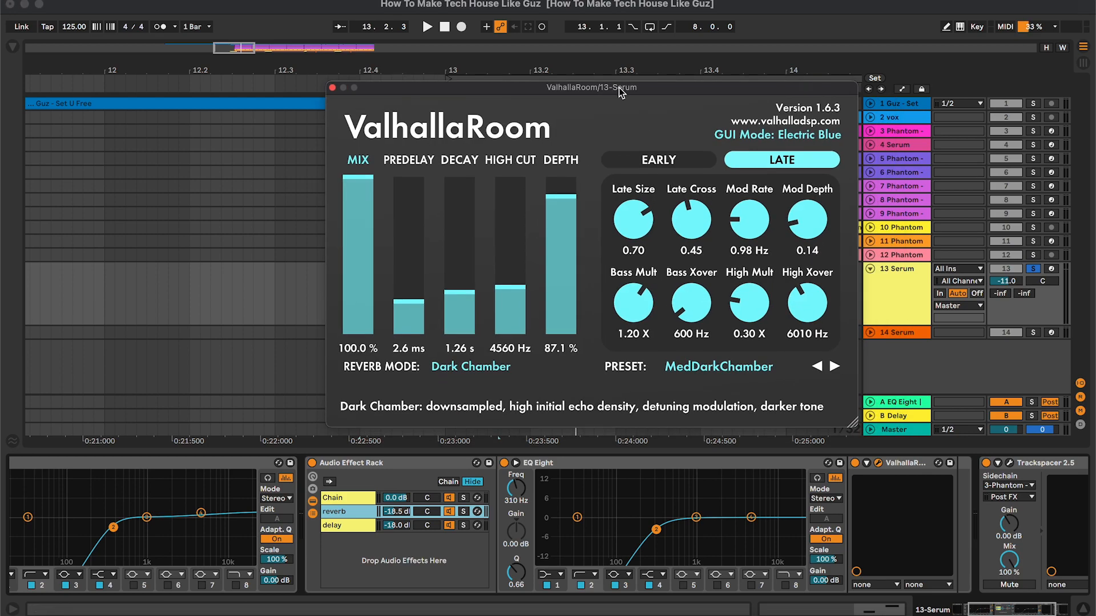
{"action": "left_click", "coordinate": [467, 513]}
{"action": "key", "text": "space"}
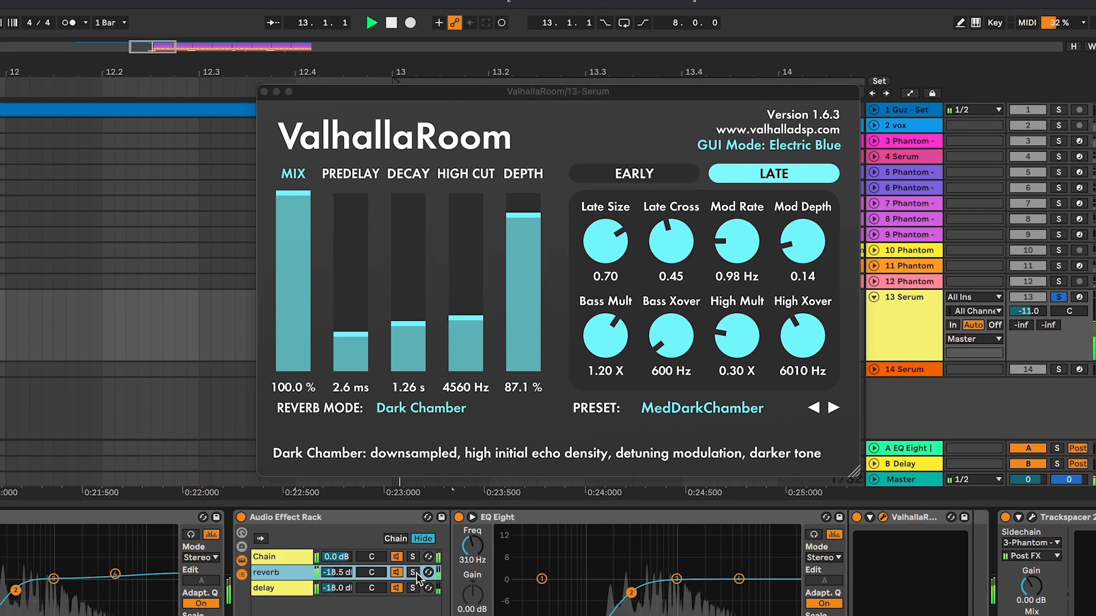
{"action": "left_click", "coordinate": [264, 91]}
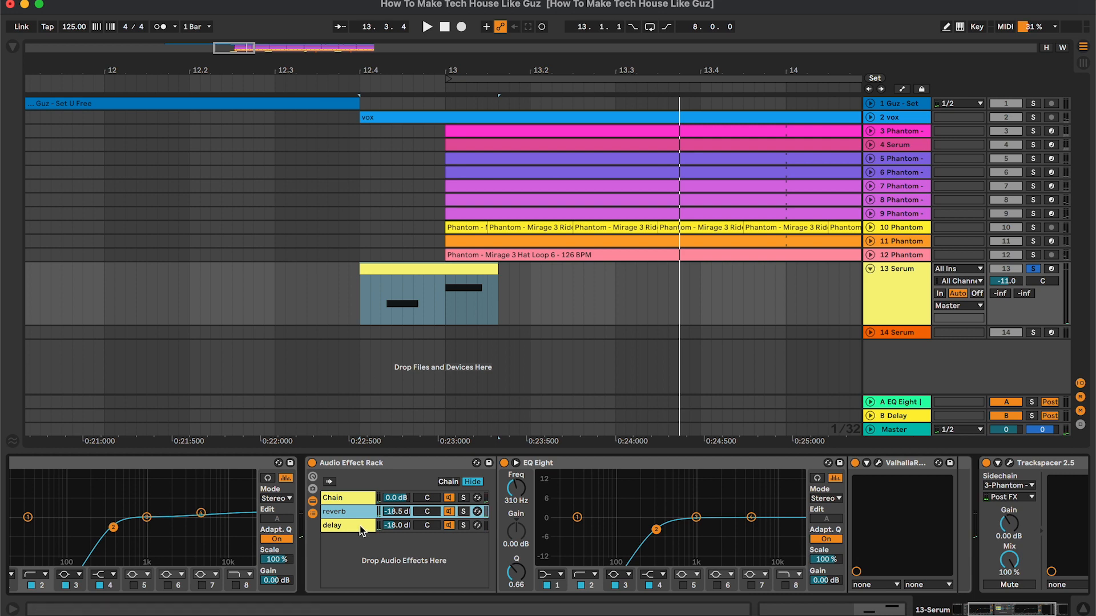
- Select the delay chain and examine its EQ Eight and Echo, including the left delay's note mode options, keeping Notes
{"action": "left_click", "coordinate": [295, 588]}
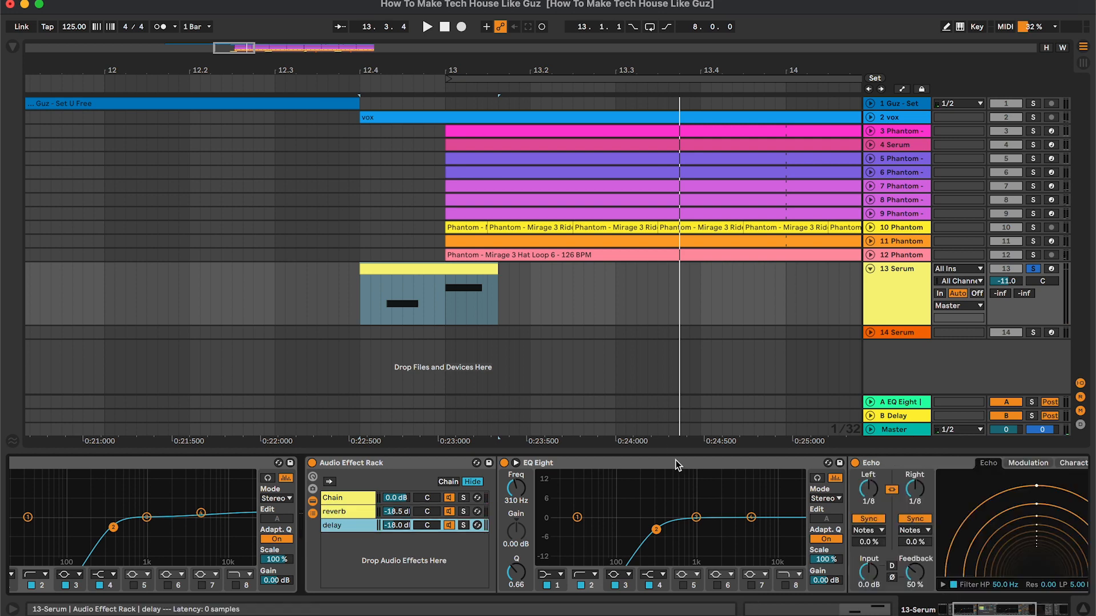
{"action": "left_click", "coordinate": [644, 462]}
{"action": "scroll", "coordinate": [644, 461], "scroll_direction": "right", "scroll_amount": 1}
{"action": "scroll", "coordinate": [922, 480], "scroll_direction": "right", "scroll_amount": 1}
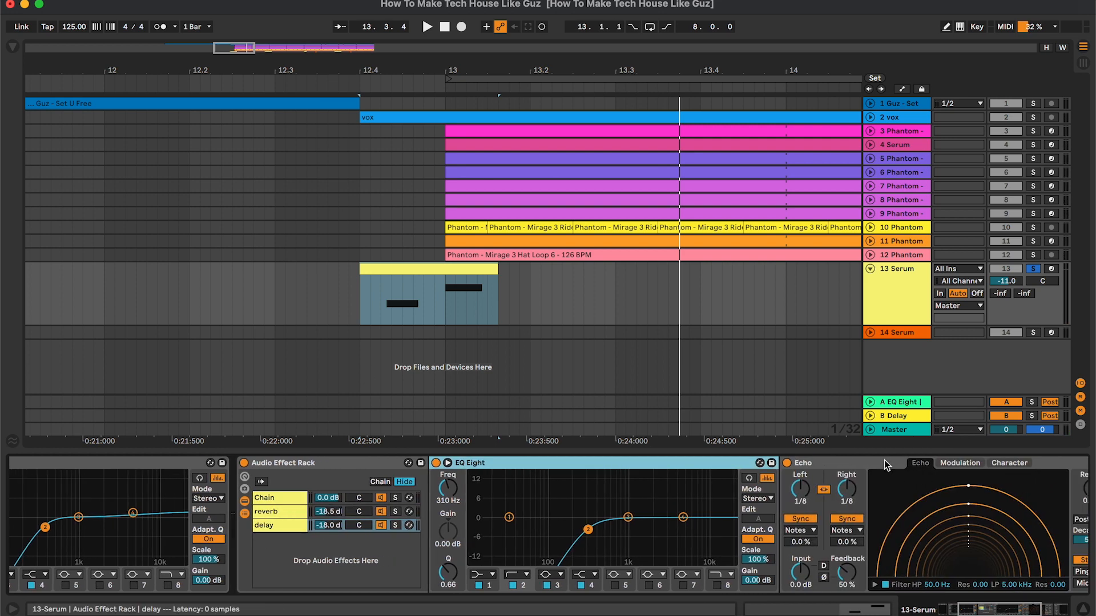
{"action": "scroll", "coordinate": [781, 463], "scroll_direction": "right", "scroll_amount": 1}
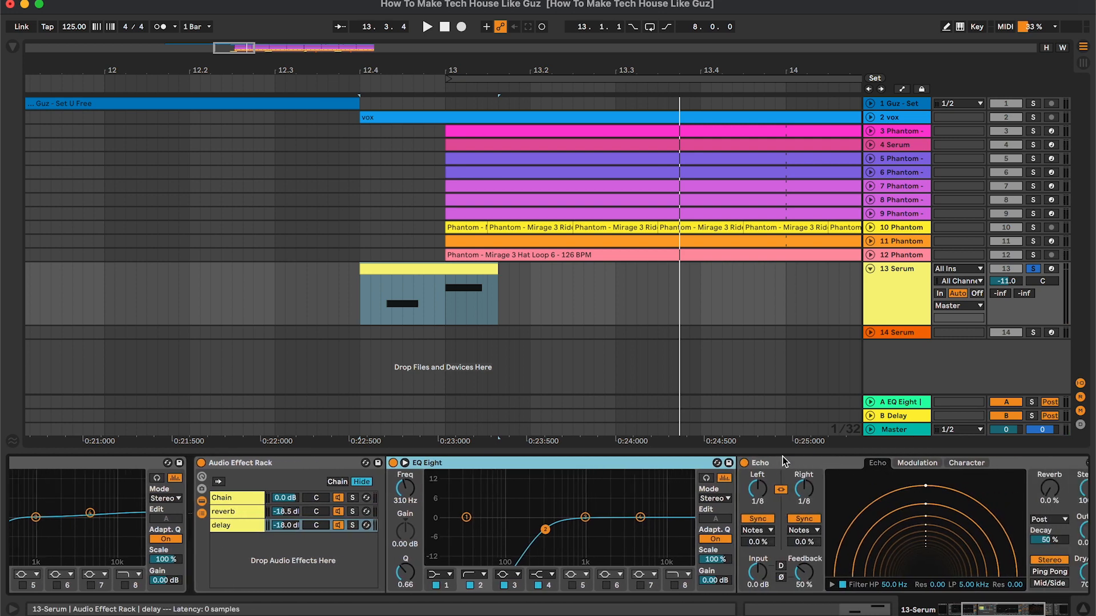
{"action": "left_click", "coordinate": [769, 531]}
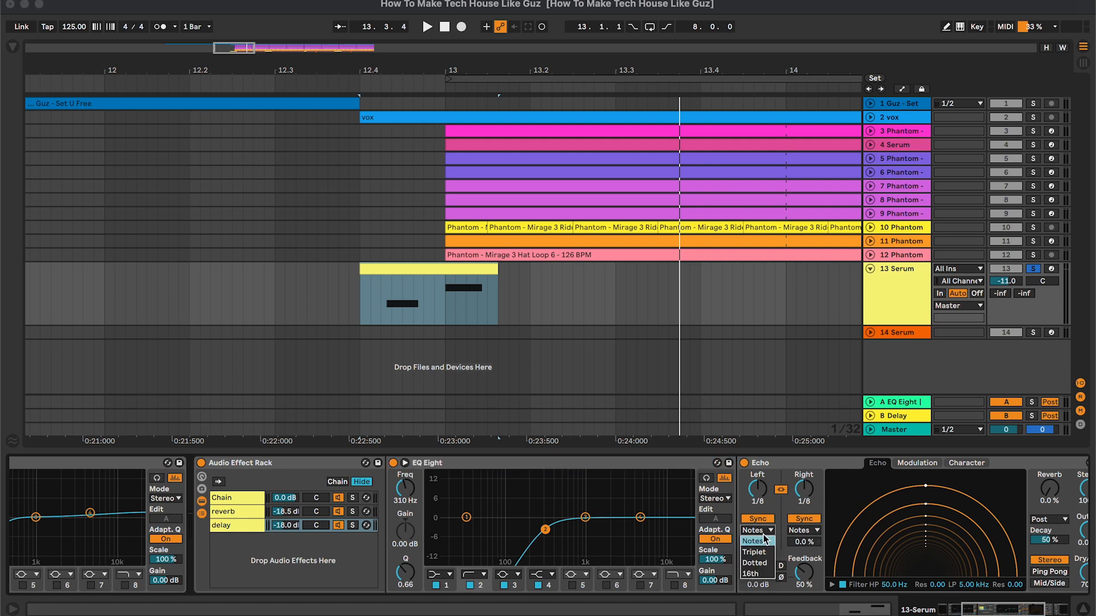
{"action": "left_click", "coordinate": [766, 532]}
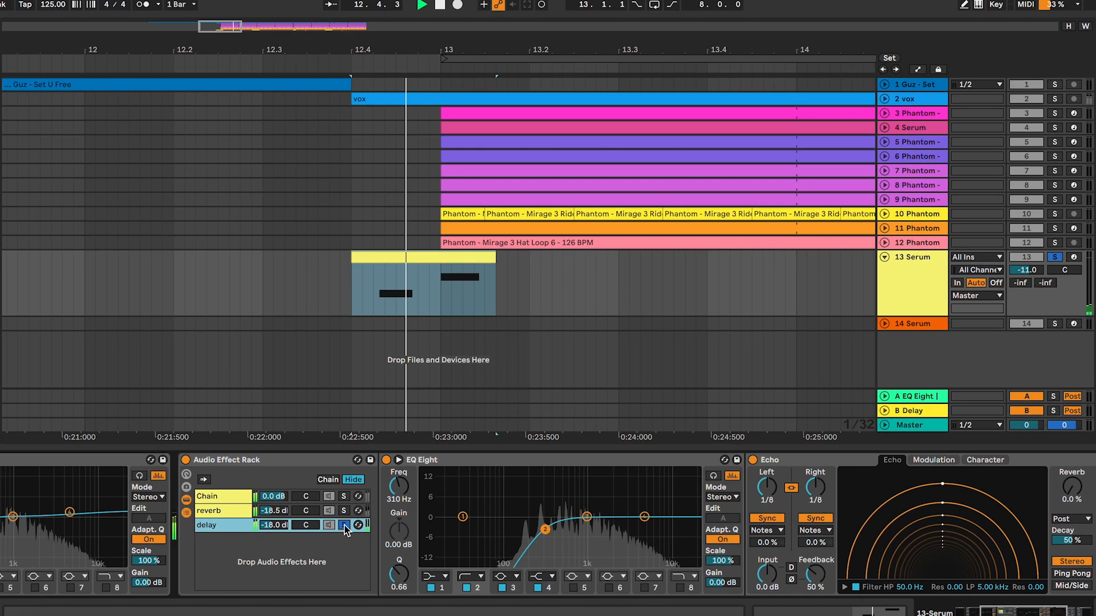
- Audition the delay chain soloed on the Serum clip, unsolo it and stop playback
{"action": "left_click", "coordinate": [353, 525]}
{"action": "left_click", "coordinate": [327, 525]}
{"action": "key", "text": "space"}
{"action": "key", "text": "space"}
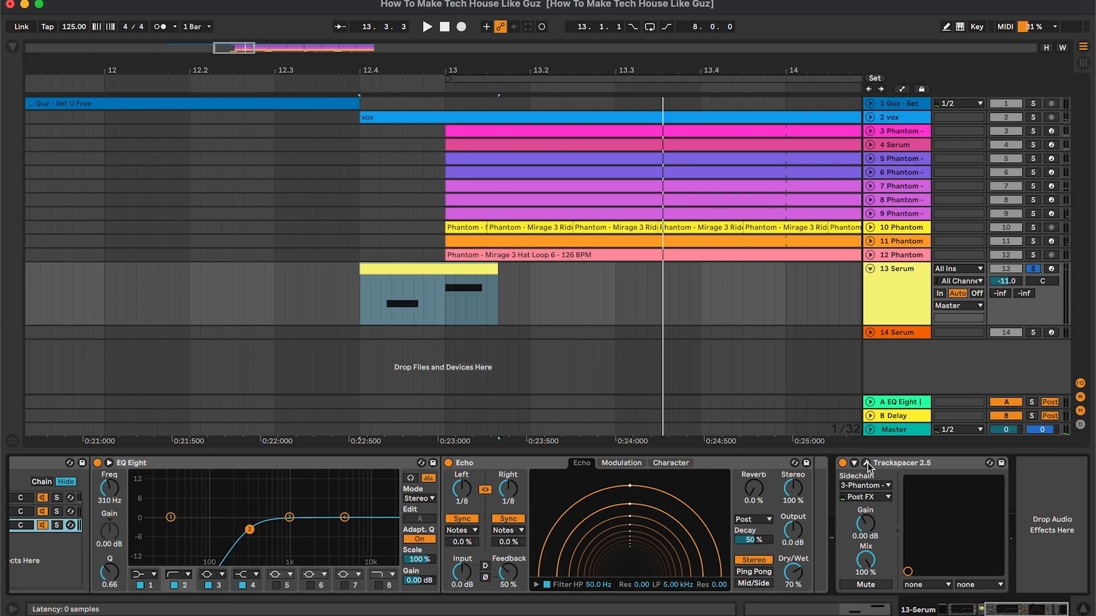
- Show the Trackspacer plugin on the 13 Serum track, close its window and fold the track
{"action": "left_click", "coordinate": [868, 464]}
{"action": "left_click_drag", "start_coordinate": [205, 51], "coordinate": [504, 70]}
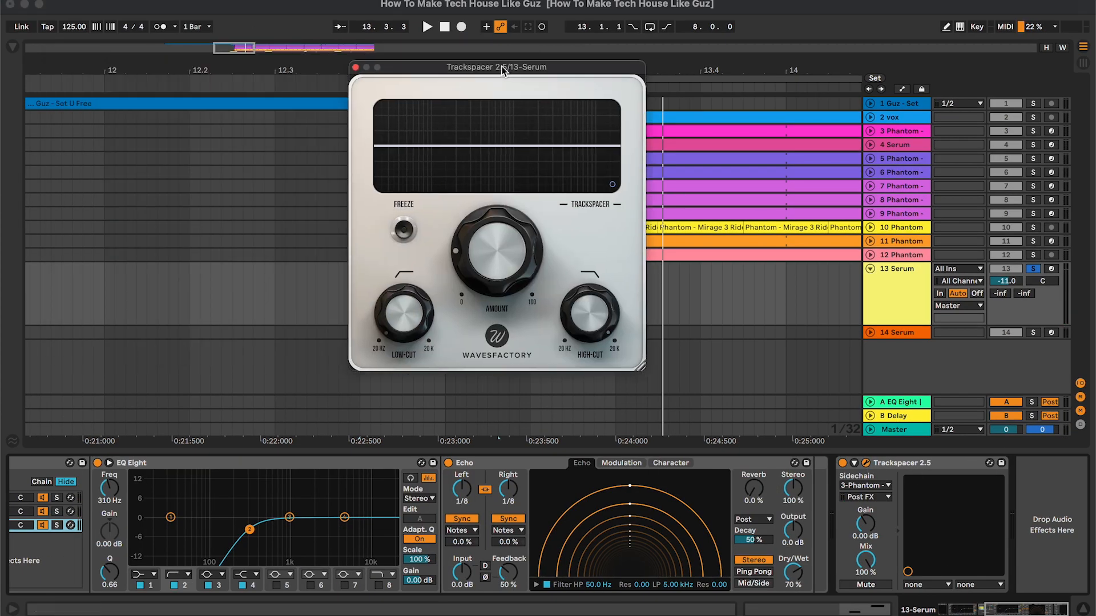
{"action": "left_click", "coordinate": [356, 67]}
{"action": "left_click", "coordinate": [910, 289]}
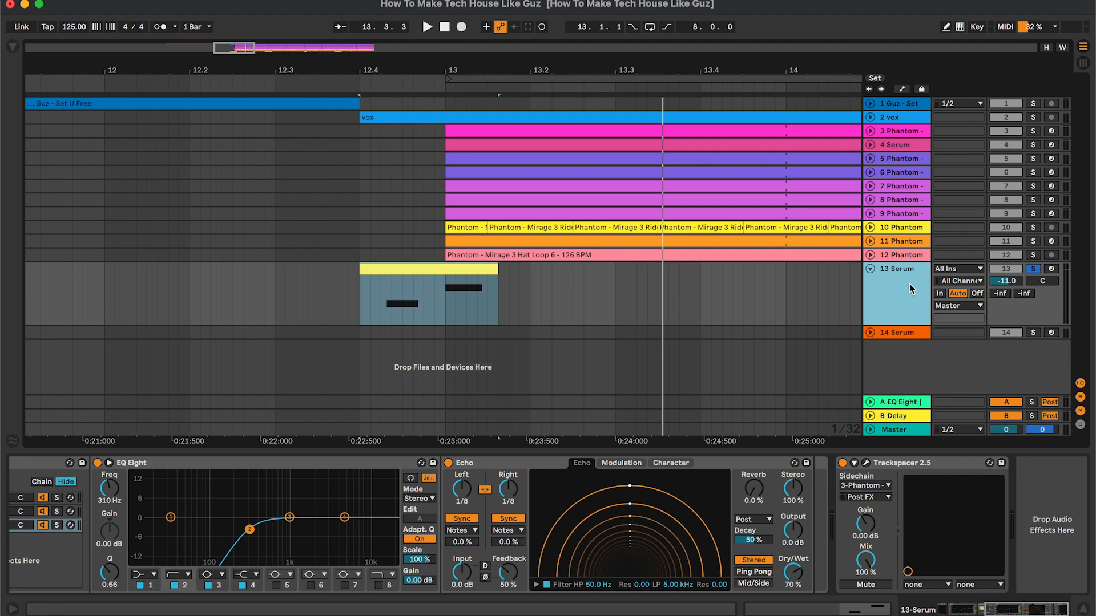
{"action": "key", "text": "u"}
- Unfold the 14 Serum track, select its clip just before 17.4 and solo the track
{"action": "scroll", "coordinate": [787, 287], "scroll_direction": "right", "scroll_amount": 10}
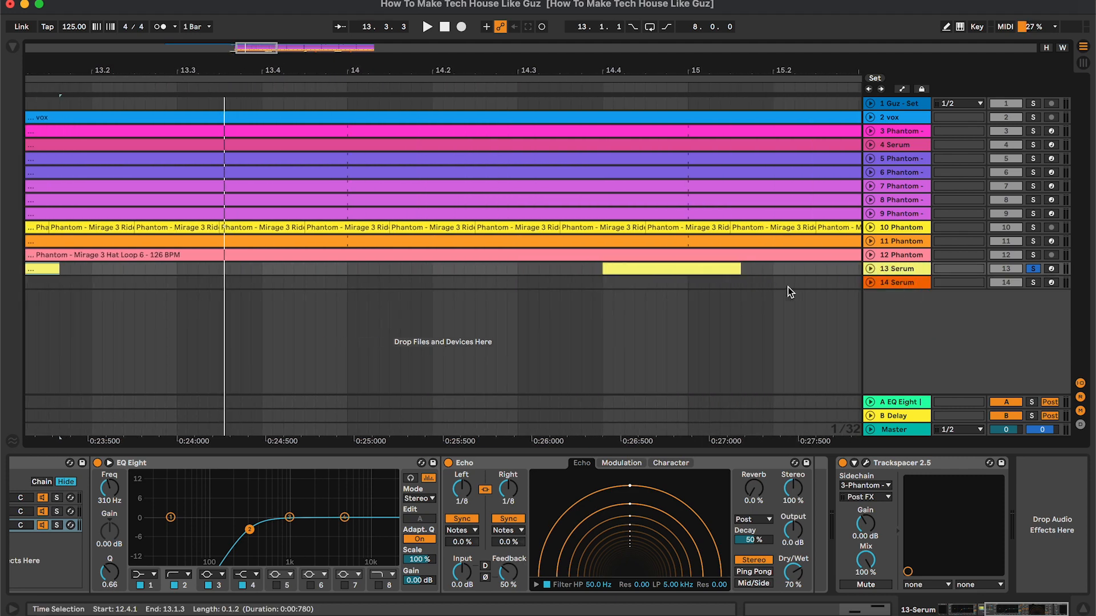
{"action": "scroll", "coordinate": [788, 287], "scroll_direction": "right", "scroll_amount": 9}
{"action": "left_click", "coordinate": [912, 286]}
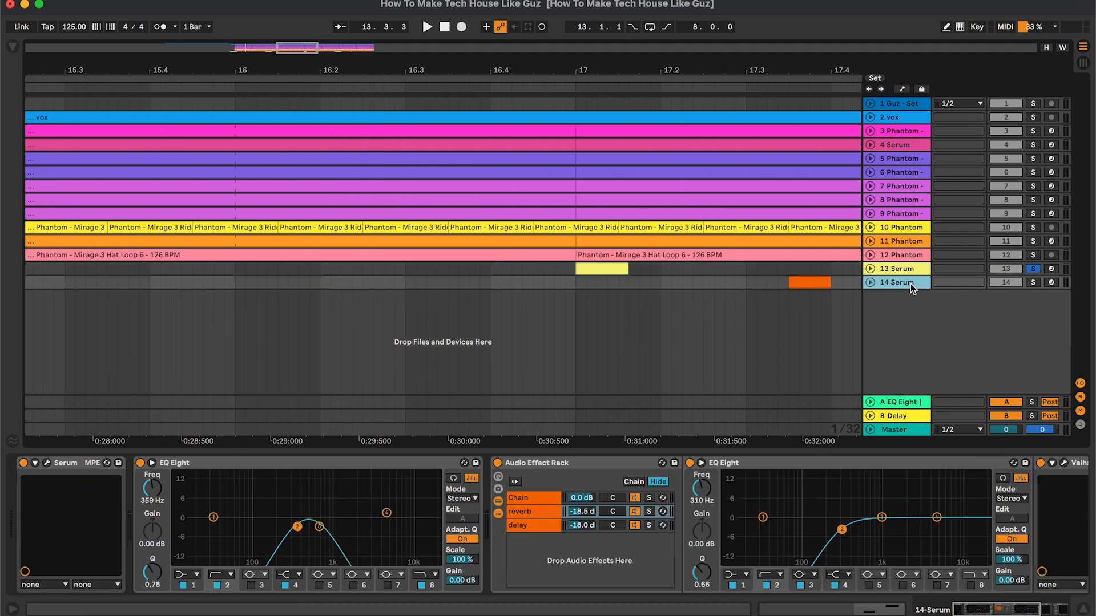
{"action": "key", "text": "u"}
{"action": "left_click", "coordinate": [741, 303]}
{"action": "scroll", "coordinate": [741, 303], "scroll_direction": "right", "scroll_amount": 5}
{"action": "left_click", "coordinate": [692, 282]}
{"action": "scroll", "coordinate": [694, 284], "scroll_direction": "right", "scroll_amount": 5}
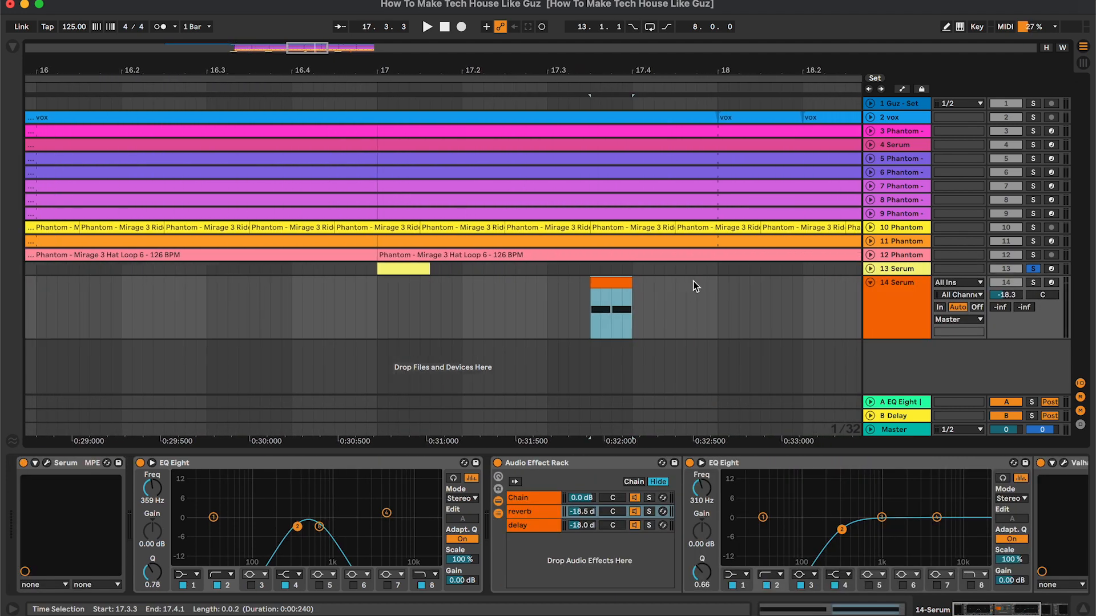
{"action": "key", "text": "s"}
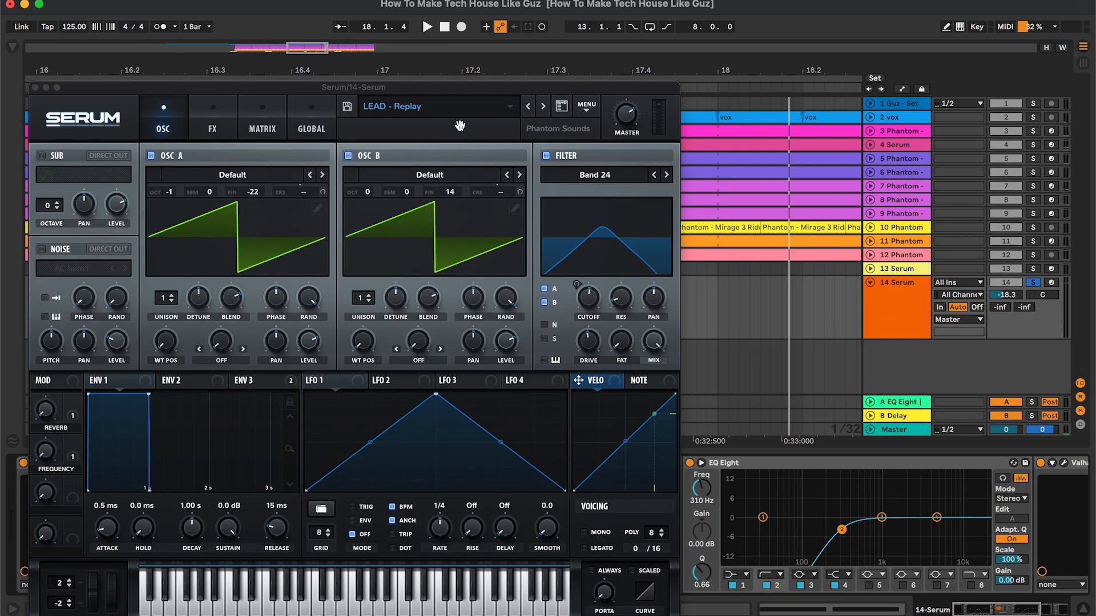
- Look over the LEAD - Replay preset in Serum, close the plugin, and audition the clip with the first EQ Eight bypassed and re-enabled
{"action": "left_click_drag", "start_coordinate": [398, 88], "coordinate": [458, 37]}
{"action": "left_click", "coordinate": [93, 36]}
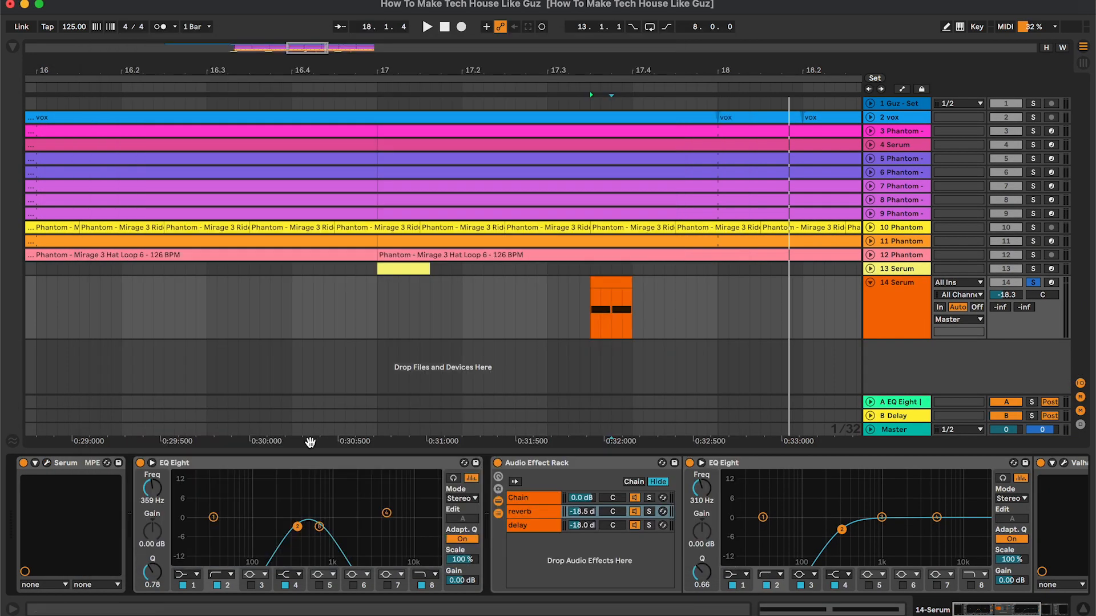
{"action": "left_click", "coordinate": [317, 466]}
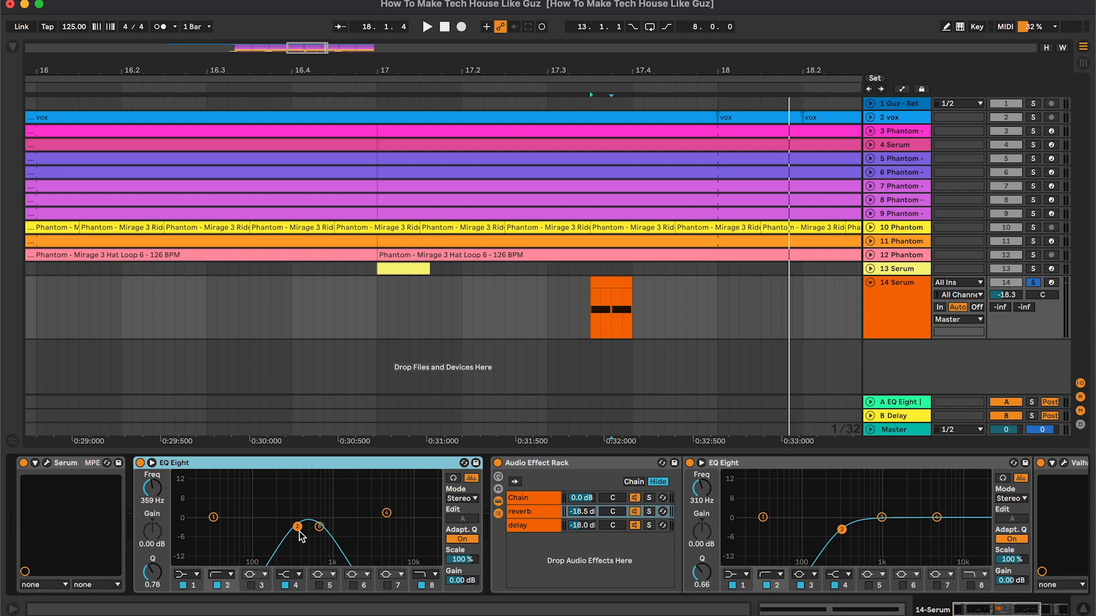
{"action": "left_click", "coordinate": [141, 463]}
{"action": "key", "text": "space"}
{"action": "left_click", "coordinate": [141, 463]}
{"action": "key", "text": "space"}
{"action": "key", "text": "space"}
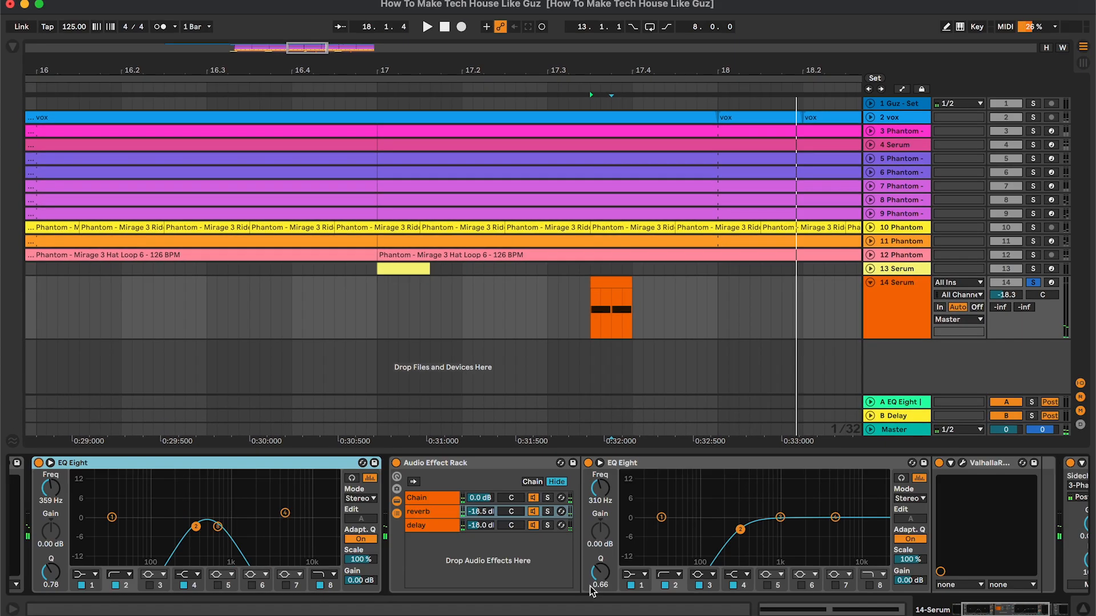
- Examine the ValhallaRoom plugin and the delay chain's devices, and audition the reverb and delay chains soloed in turn
{"action": "left_click", "coordinate": [963, 464]}
{"action": "left_click", "coordinate": [963, 463]}
{"action": "left_click", "coordinate": [422, 526]}
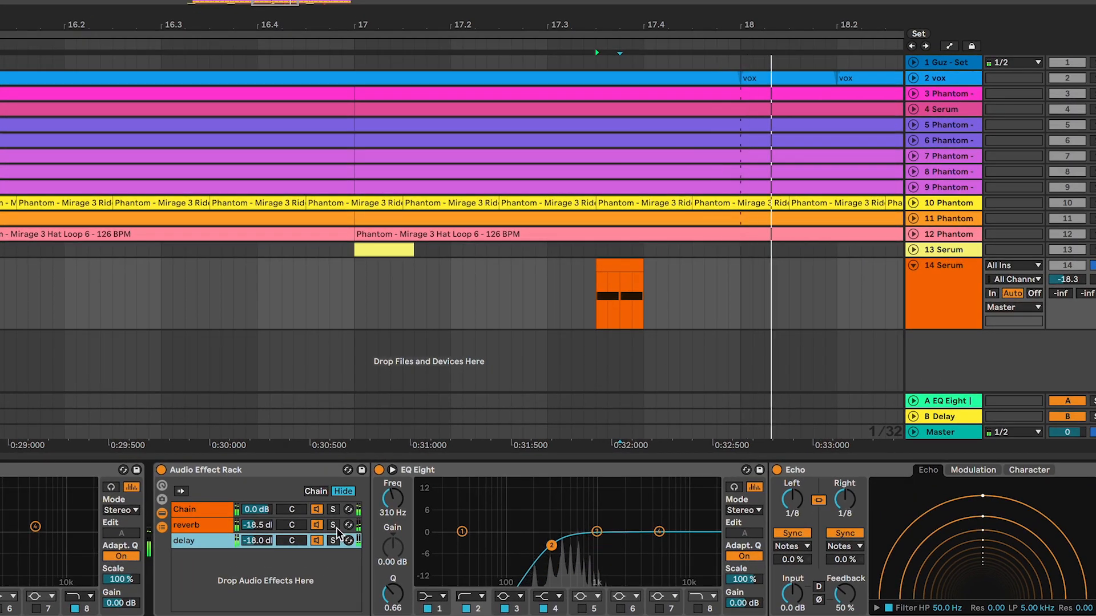
{"action": "left_click", "coordinate": [359, 511]}
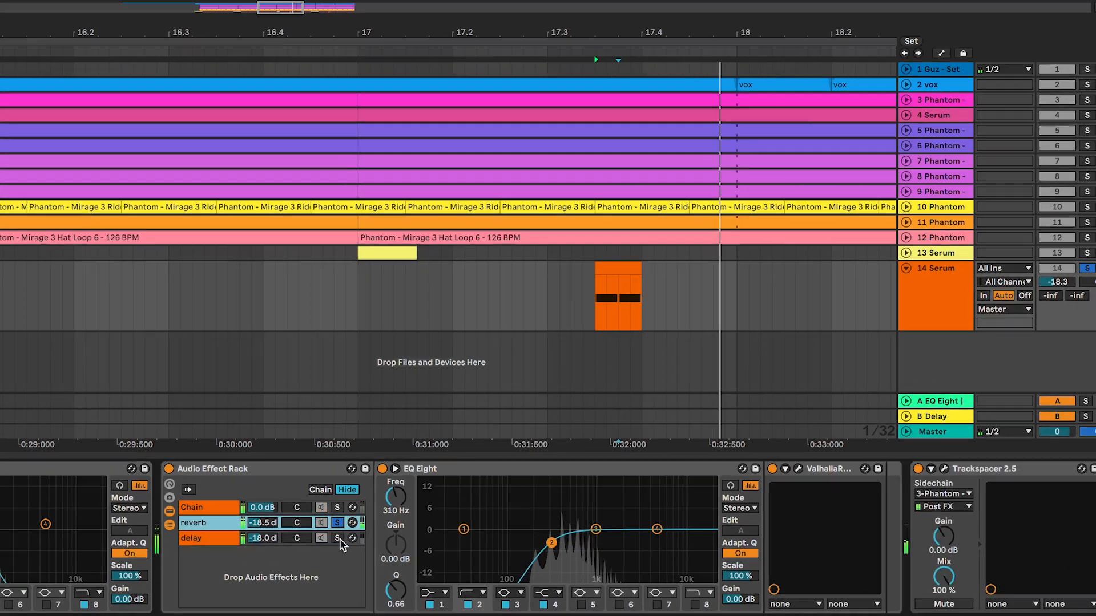
{"action": "left_click", "coordinate": [338, 539]}
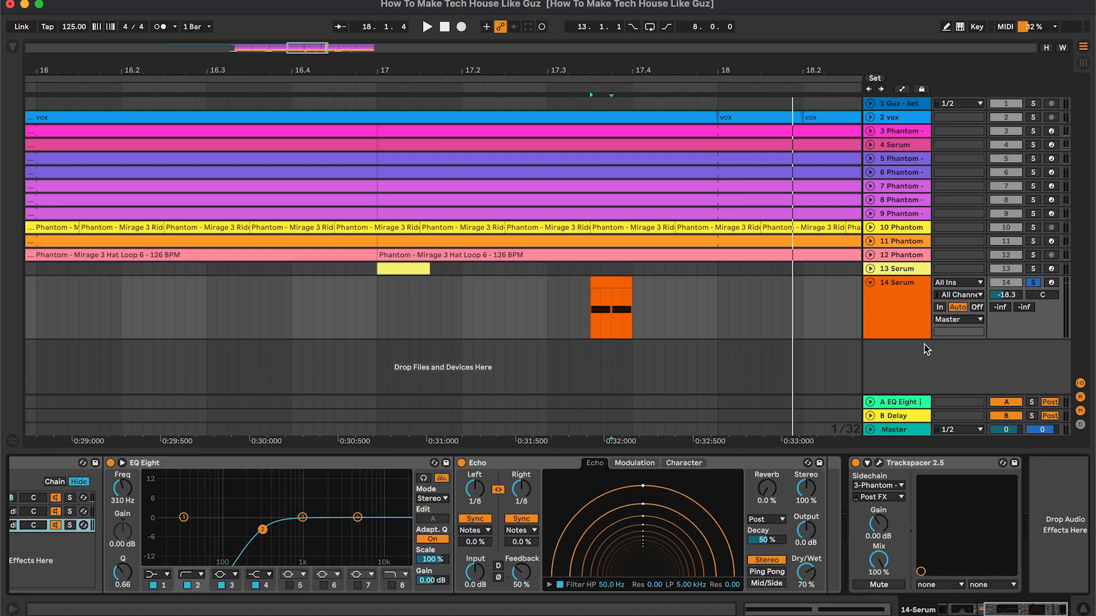
- Fold the 14 Serum track and unsolo it so that all tracks can be heard
{"action": "left_click", "coordinate": [914, 329]}
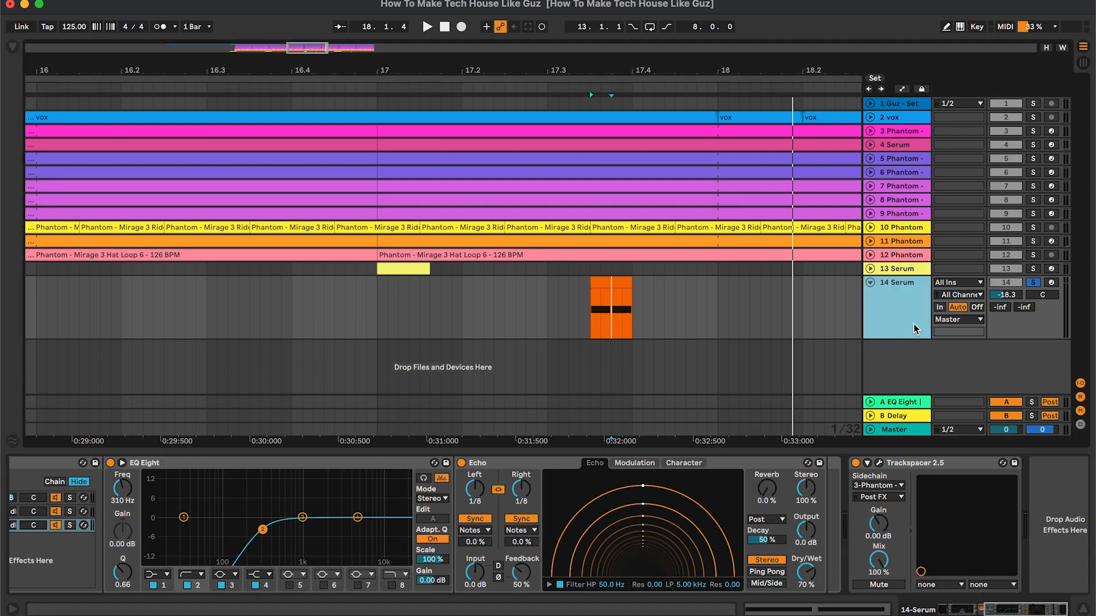
{"action": "key", "text": "u"}
{"action": "key", "text": "s"}
{"action": "left_click", "coordinate": [801, 338]}
{"action": "key", "text": "minus"}
{"action": "key", "text": "minus"}
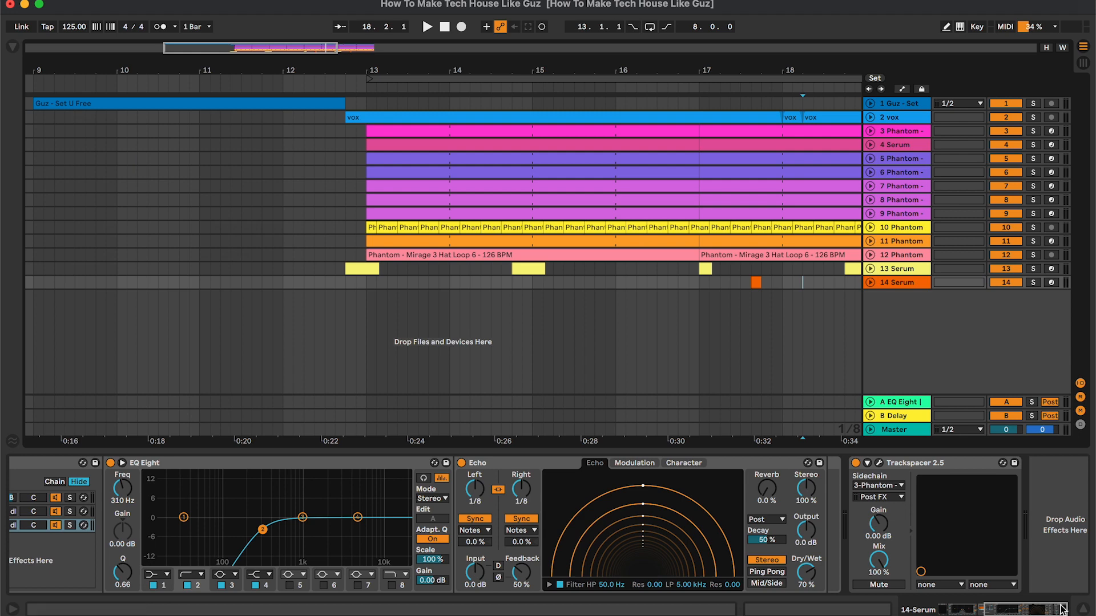
- Hide the device view so that the arrangement takes up the full height of the window
{"action": "left_click", "coordinate": [1083, 609]}
{"action": "left_click", "coordinate": [767, 454]}
{"action": "key", "text": "minus"}
{"action": "scroll", "coordinate": [767, 454], "scroll_direction": "right", "scroll_amount": 2}
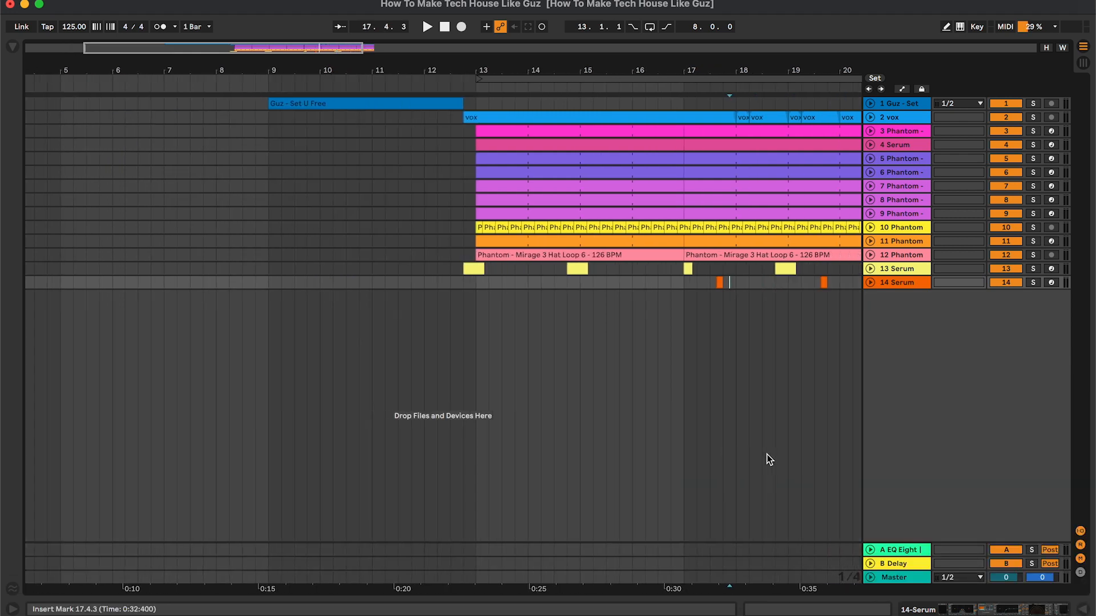
- Play the arrangement from bar 11 through bar 21 with the Guz reference track unfolded, and stop playback
{"action": "left_click", "coordinate": [373, 117]}
{"action": "key", "text": "space"}
{"action": "left_click", "coordinate": [871, 104]}
{"action": "scroll", "coordinate": [701, 241], "scroll_direction": "right", "scroll_amount": 3}
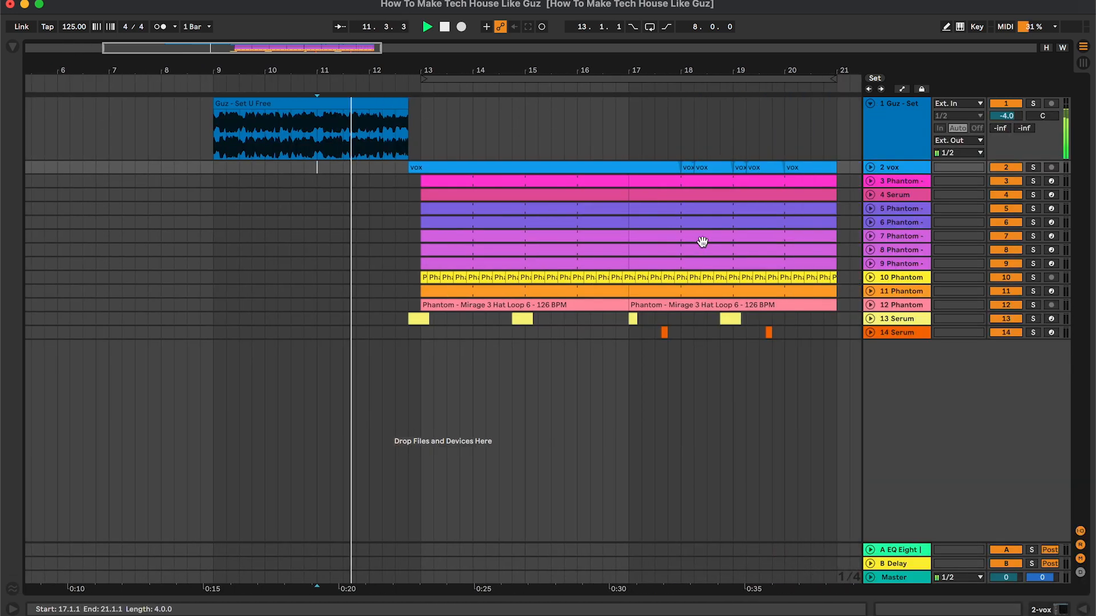
{"action": "scroll", "coordinate": [701, 241], "scroll_direction": "right", "scroll_amount": 1}
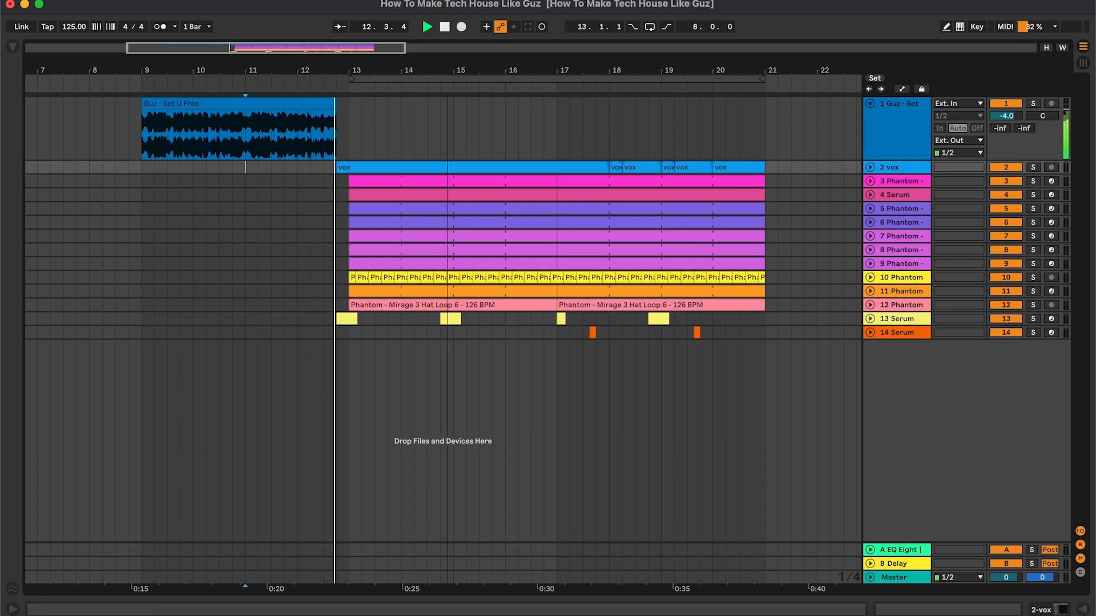
{"action": "left_click_drag", "start_coordinate": [268, 48], "coordinate": [269, 50]}
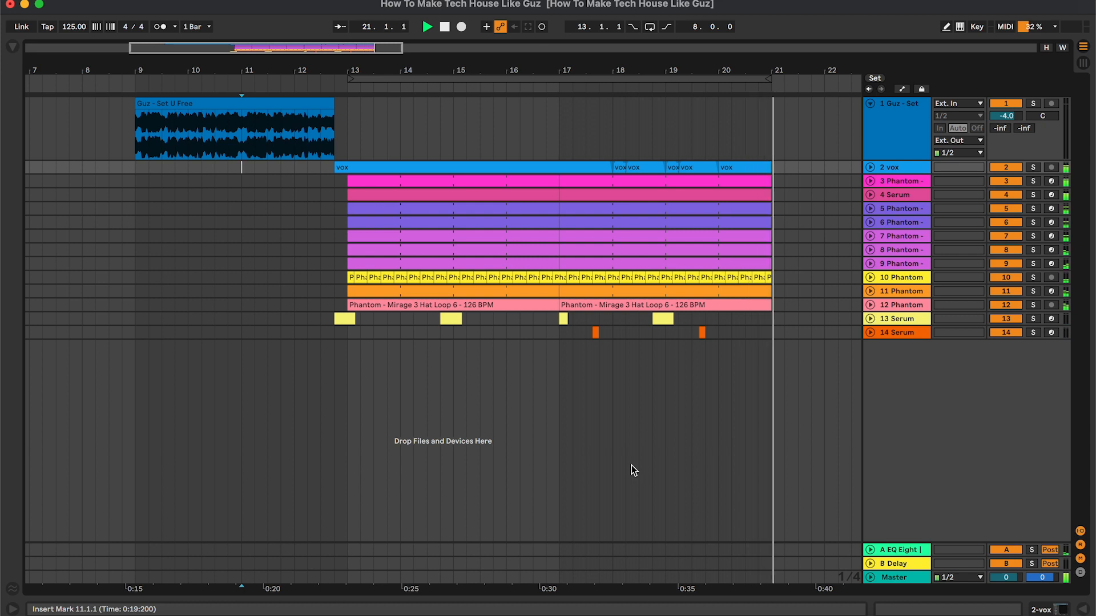
{"action": "key", "text": "space"}
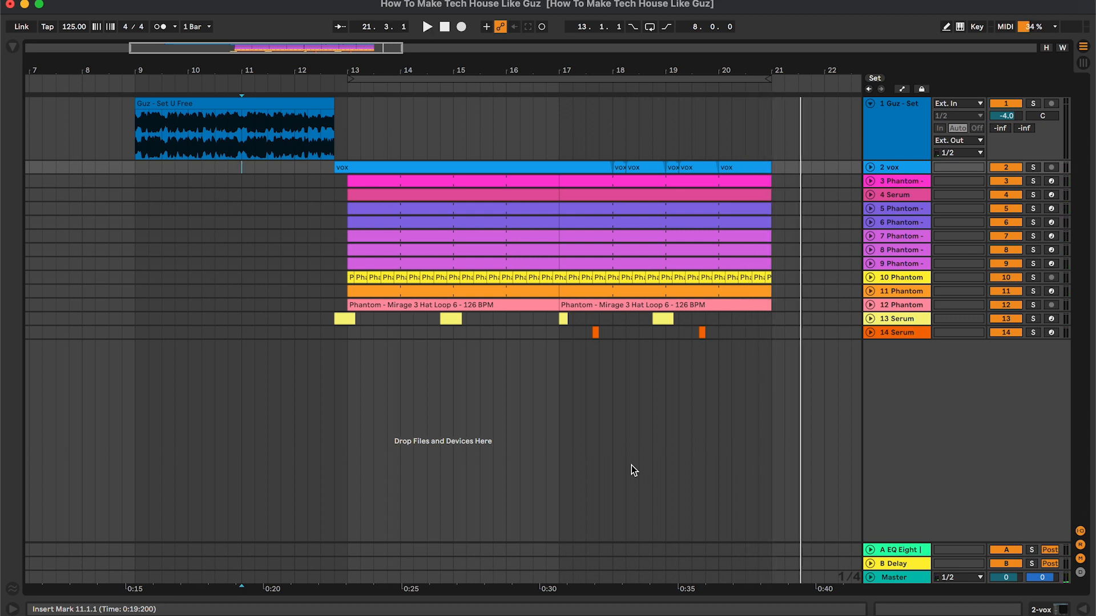